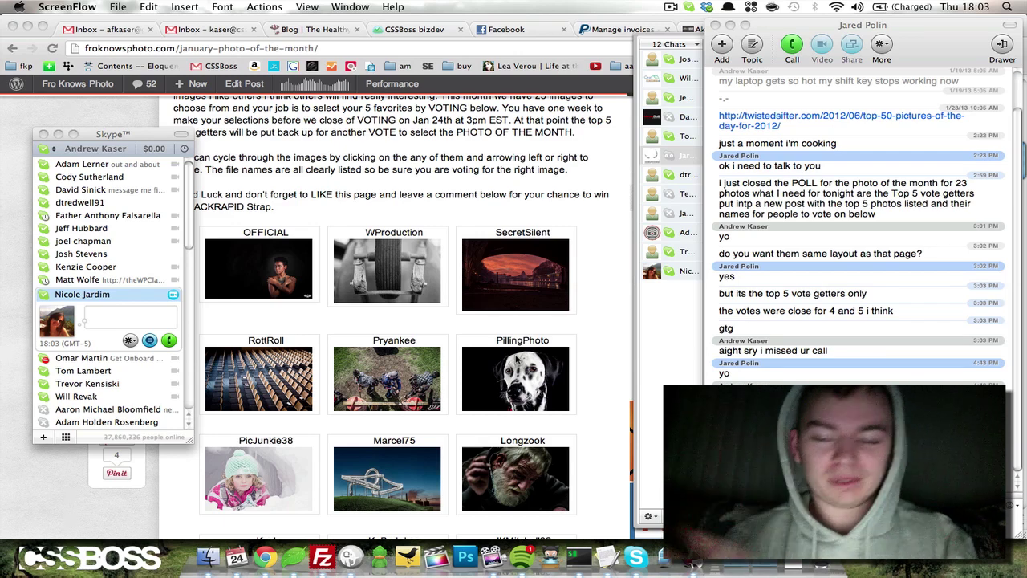
Bring Chrome with the froknowsphoto.com photo-of-the-month voting page in front of the Skype windows.
click(518, 361)
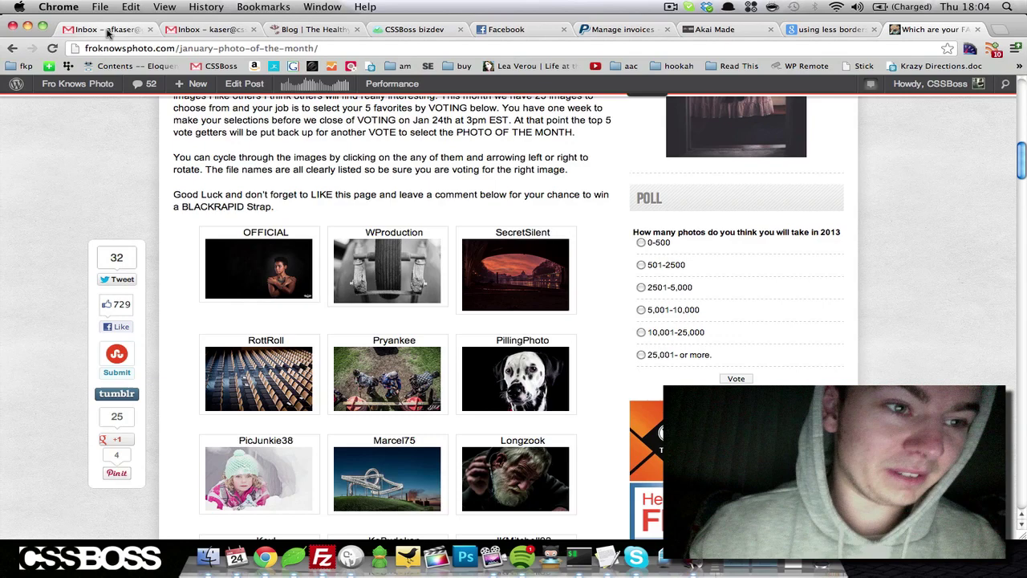
From the Gmail inbox, open Settings on the Filters tab and scroll through the existing filters.
click(107, 30)
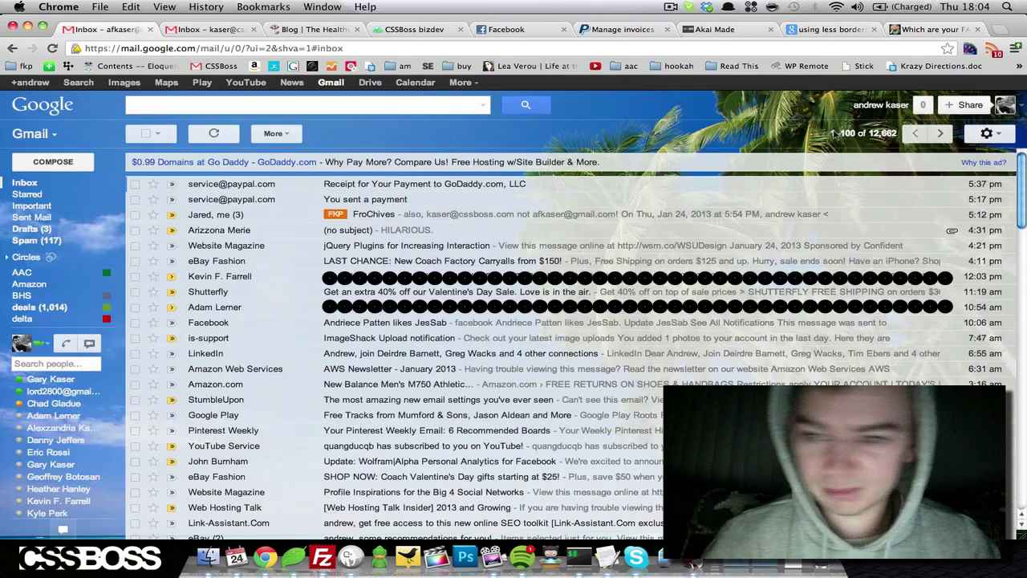
click(987, 135)
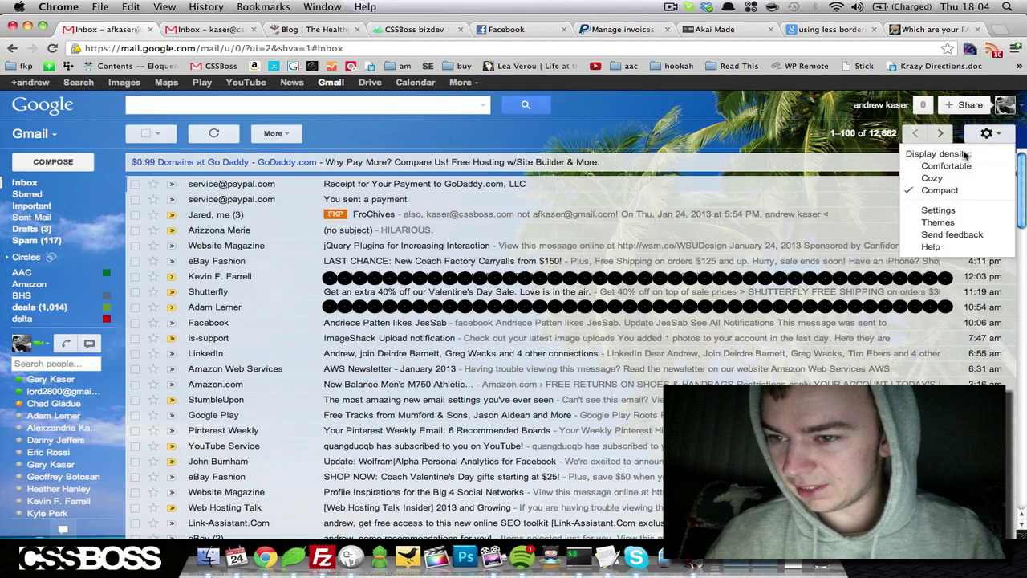
click(938, 212)
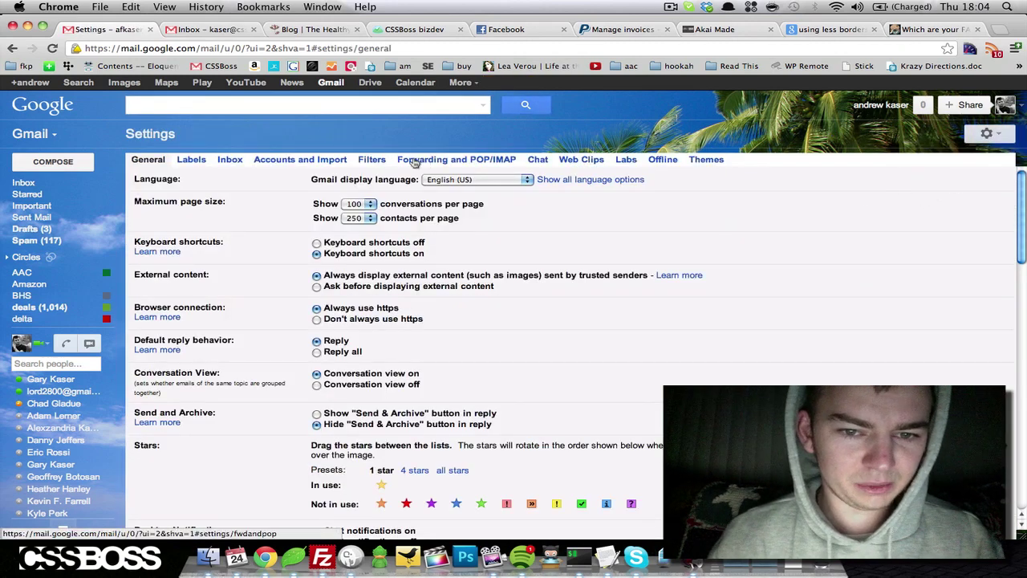
click(377, 159)
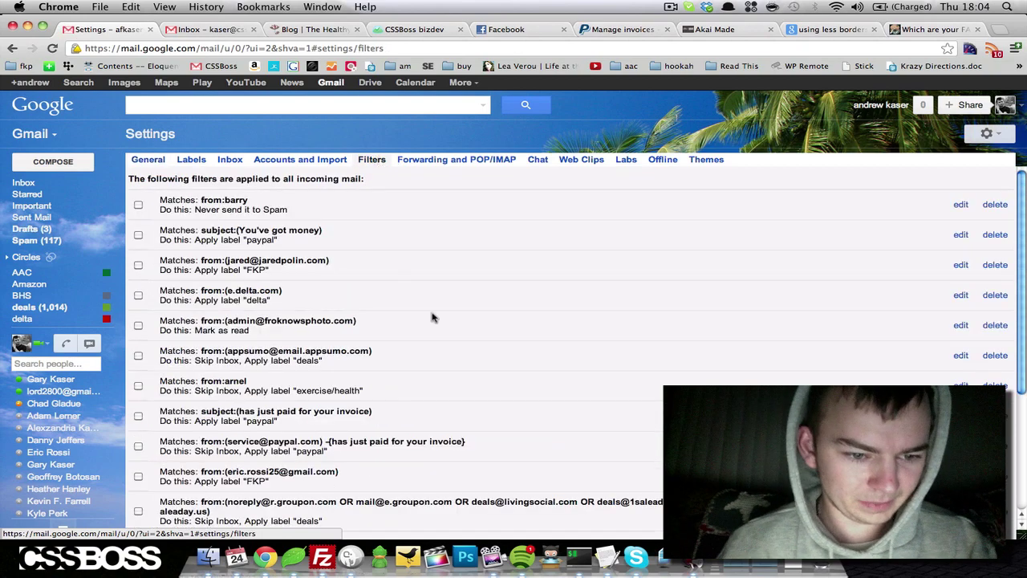
scroll(432, 317, down, 5)
scroll(432, 317, up, 5)
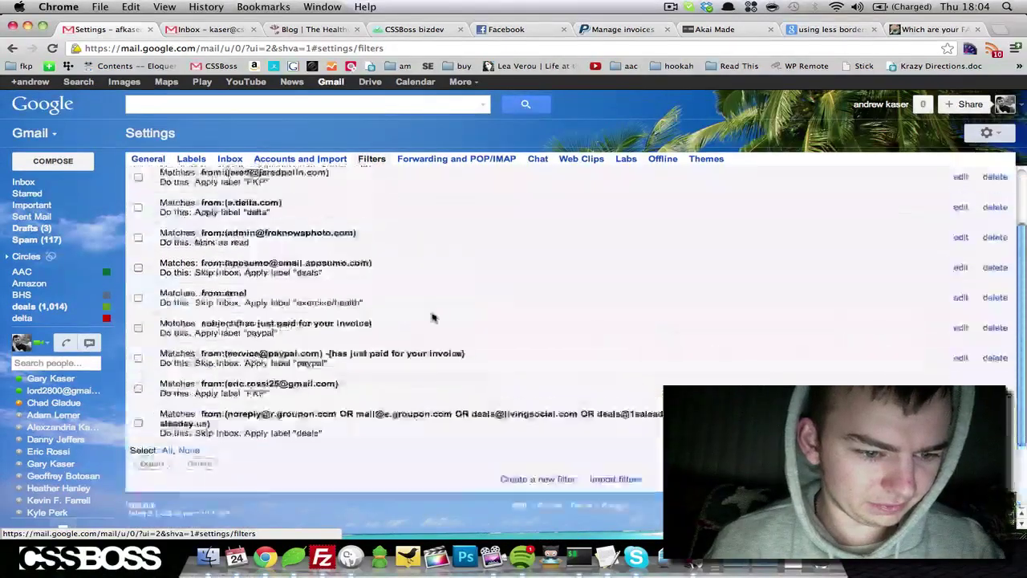
scroll(276, 185, down, 5)
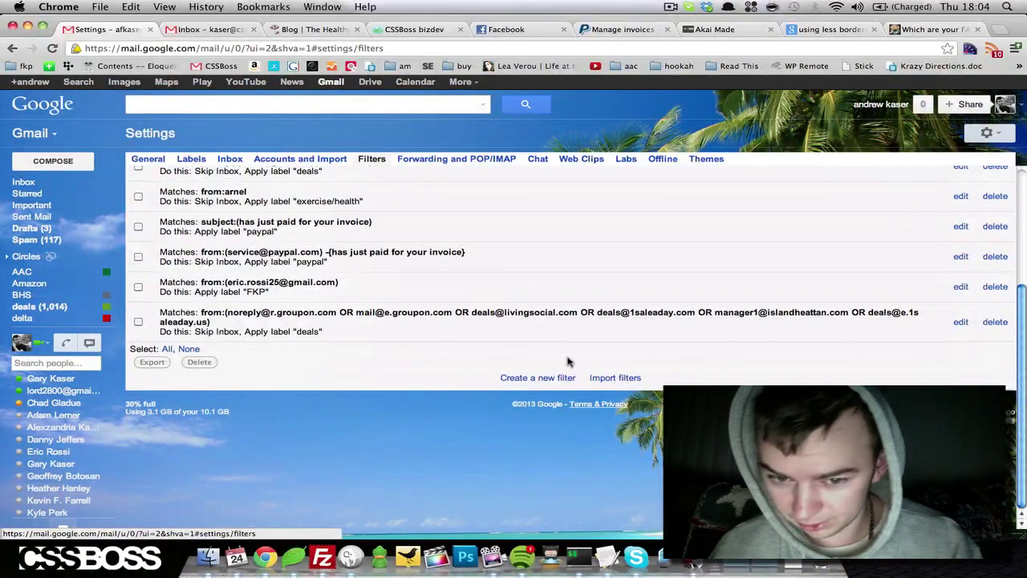
Start a new filter for the sender's address, then jump to the add-forwarding-address settings.
click(530, 378)
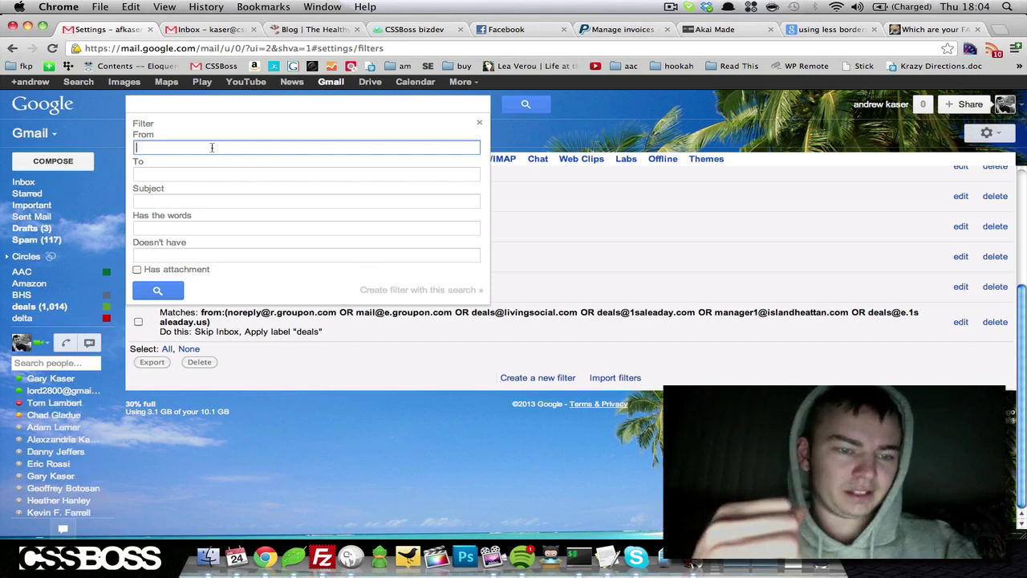
text(jared)
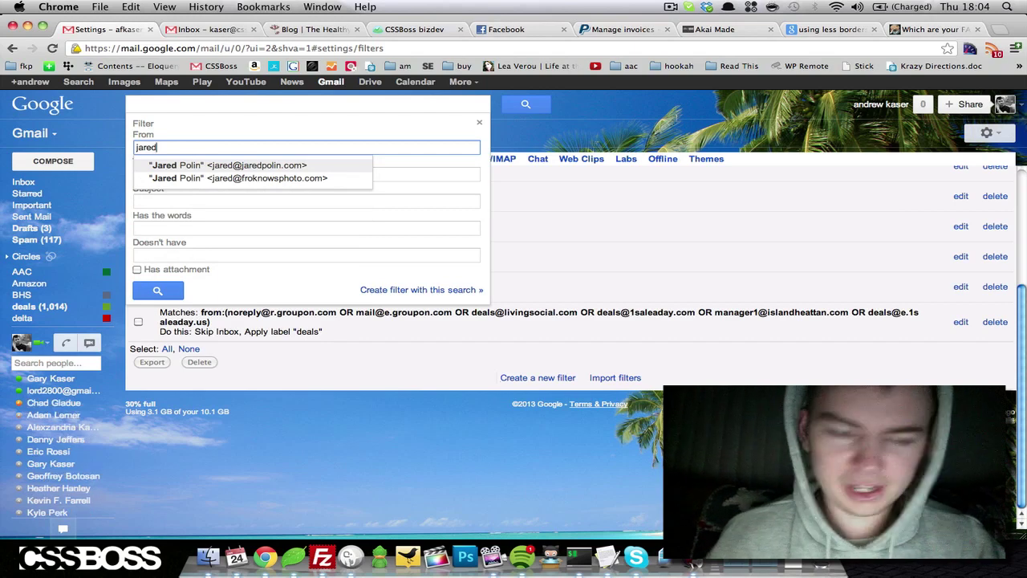
key(Return)
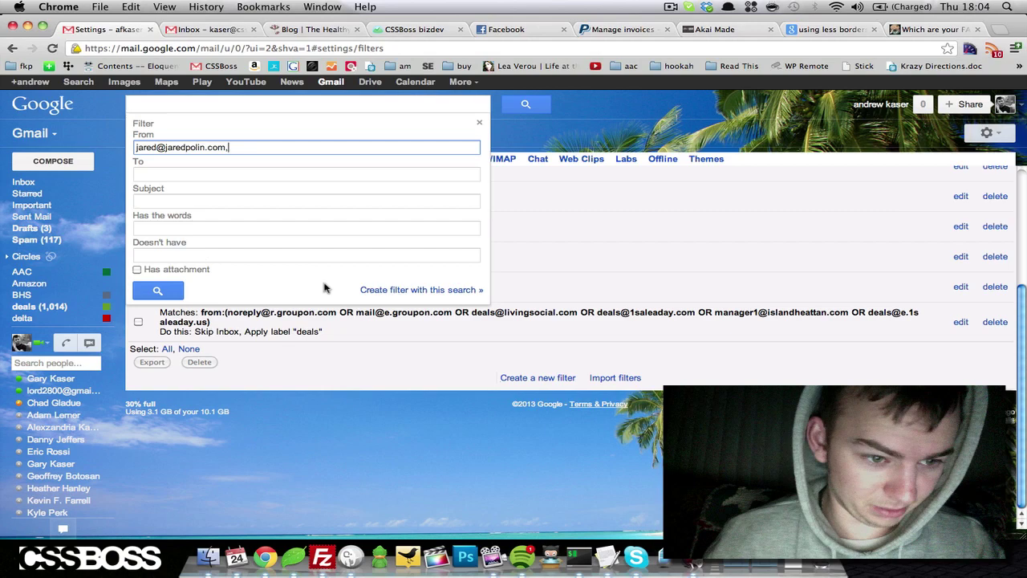
click(384, 289)
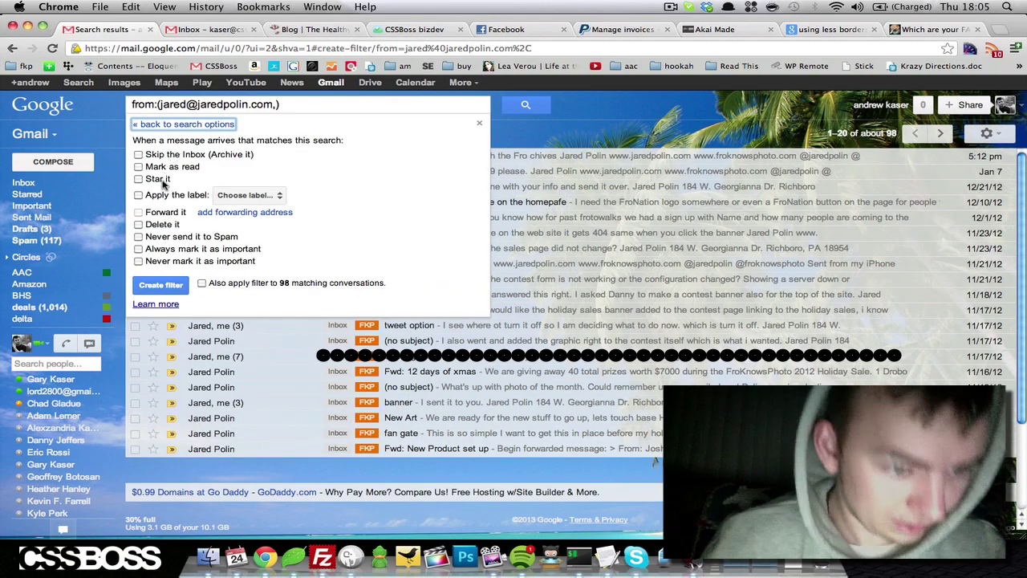
click(155, 214)
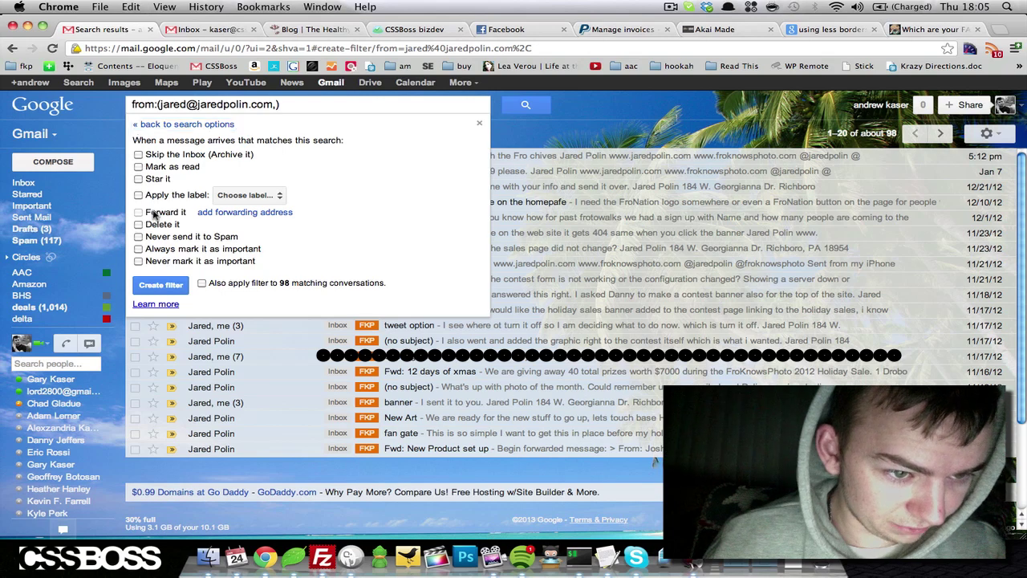
click(245, 212)
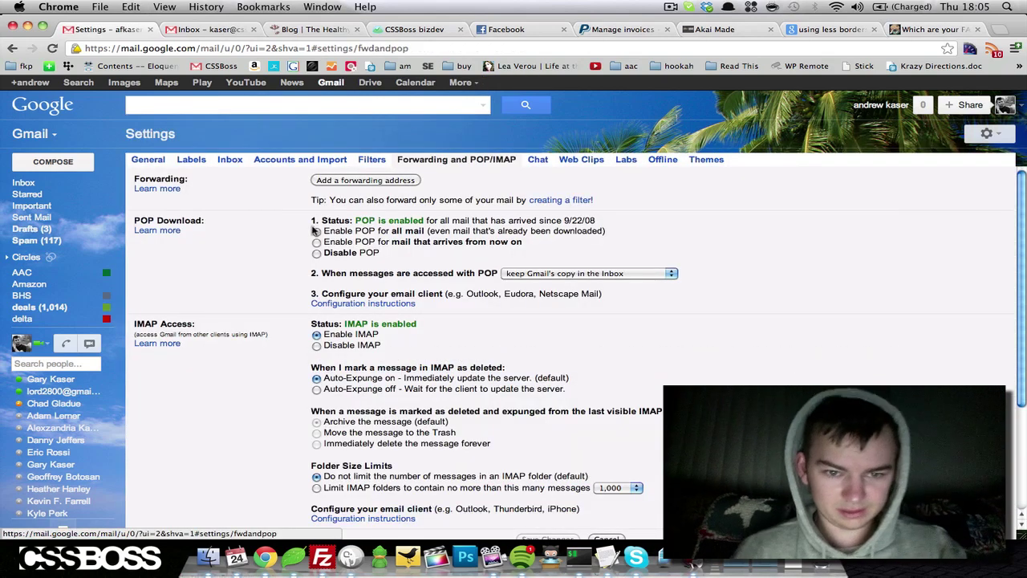
Add the recipient's e-mail as a forwarding address, confirm it, and switch to the receiving inbox.
scroll(305, 237, down, 1)
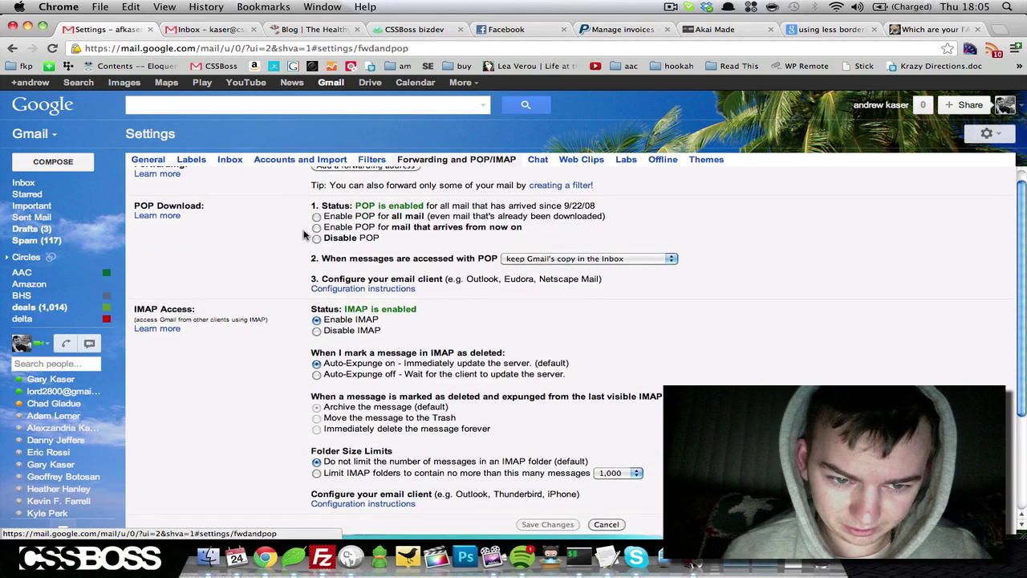
scroll(289, 243, down, 4)
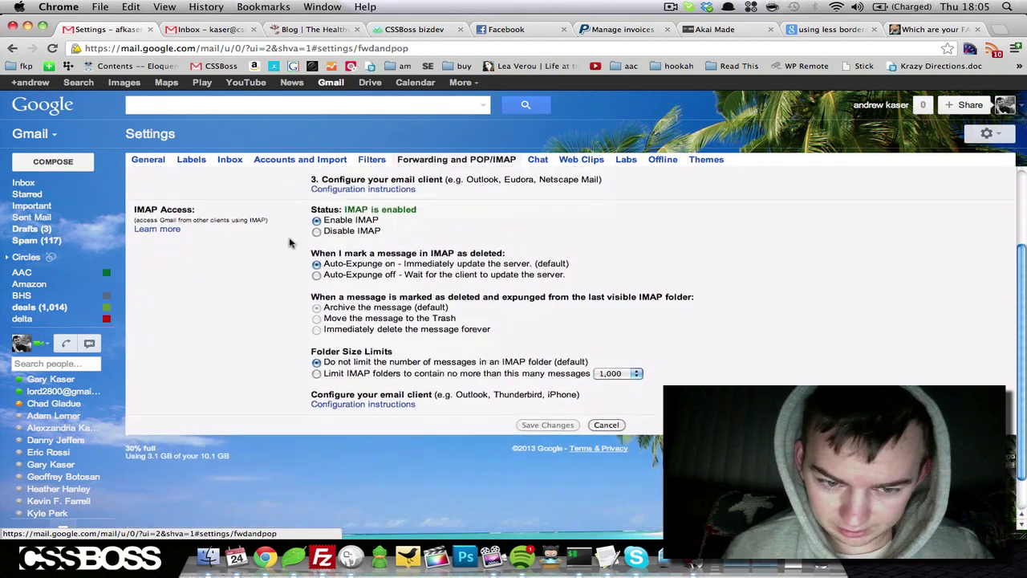
scroll(290, 243, up, 5)
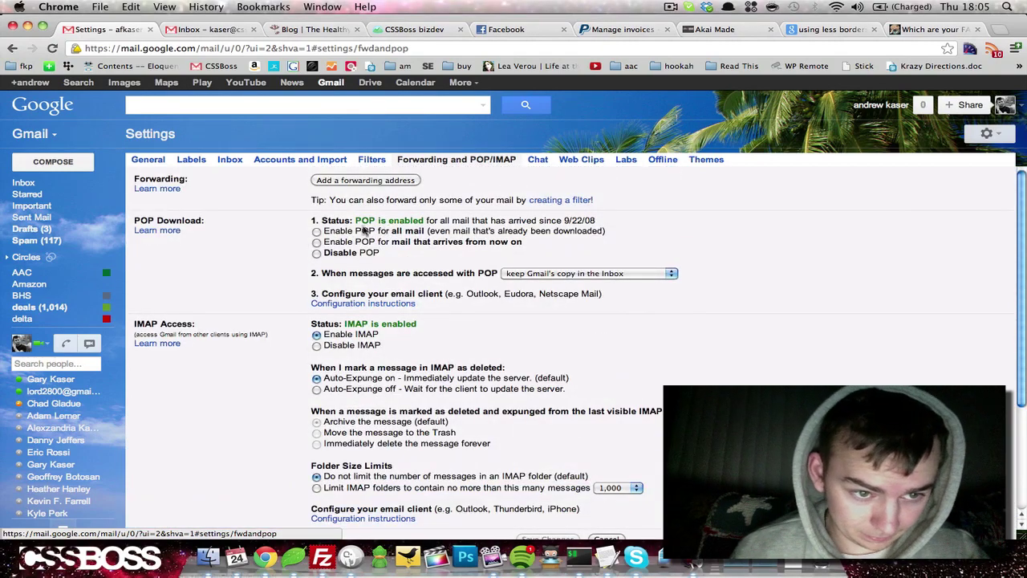
click(350, 181)
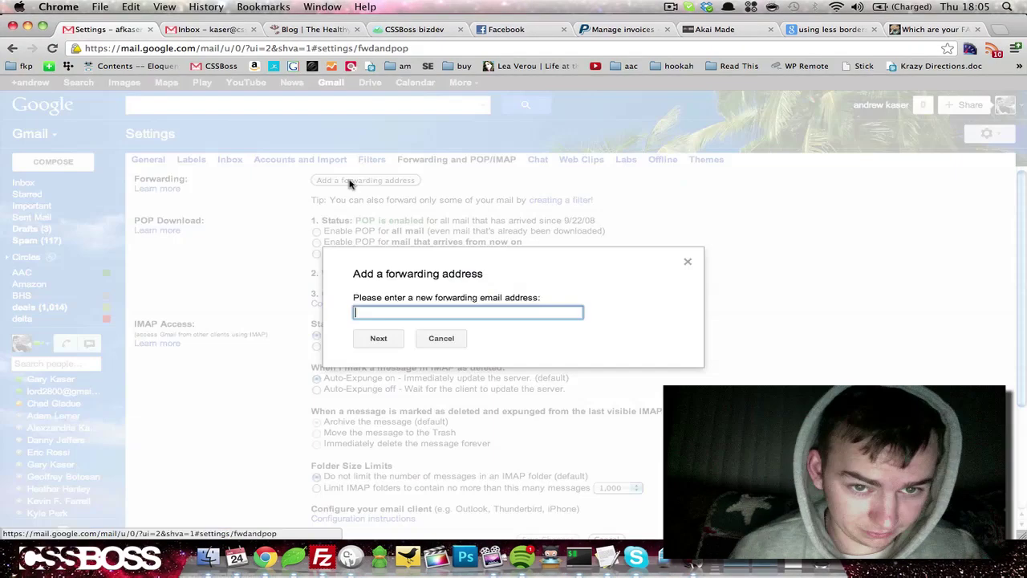
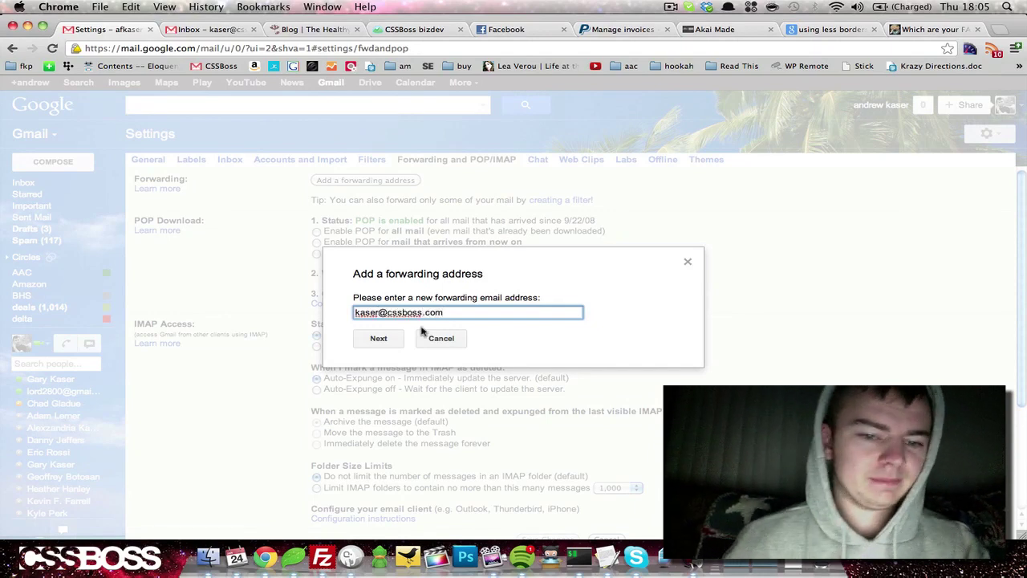
click(379, 338)
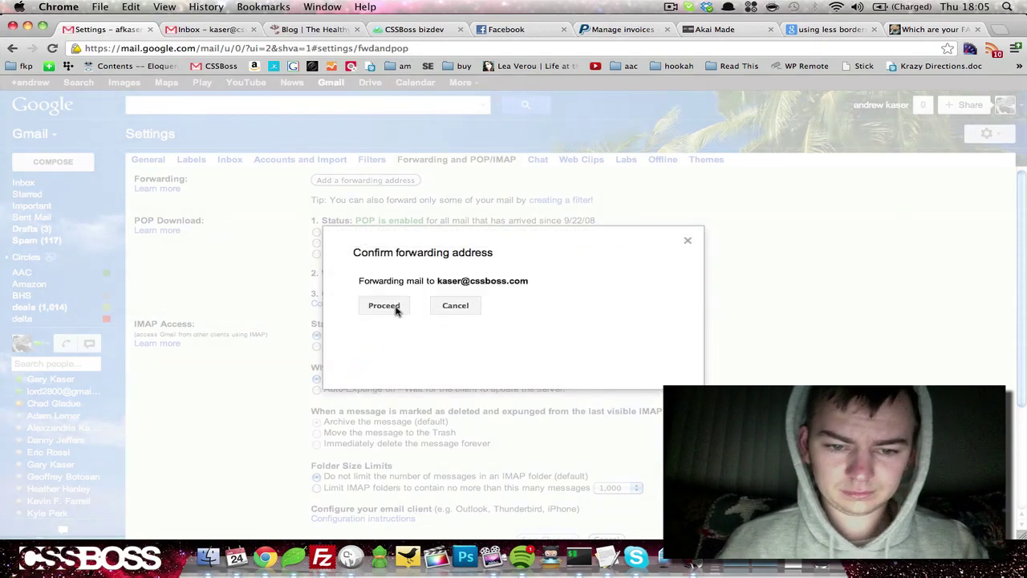
click(393, 310)
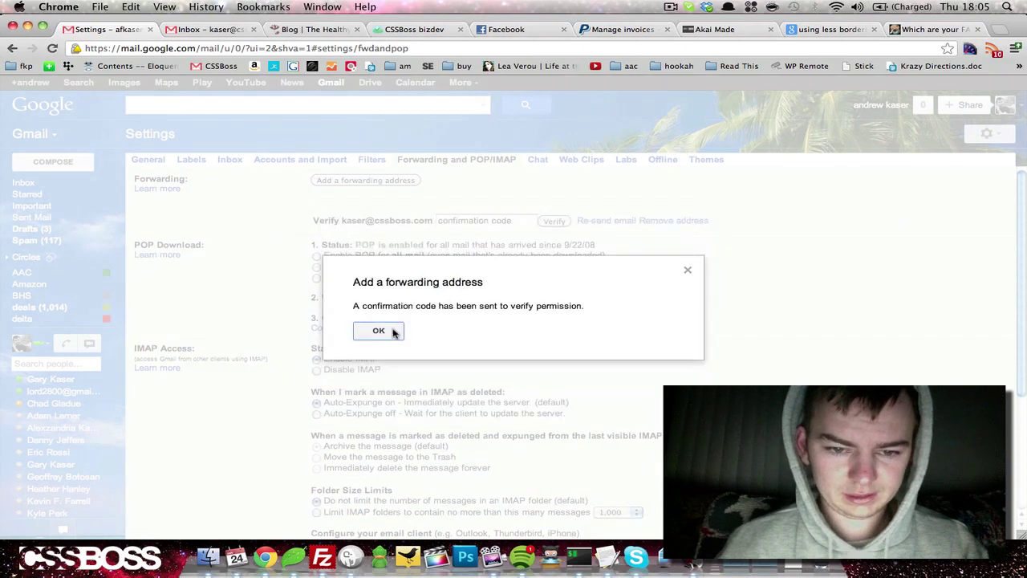
click(379, 331)
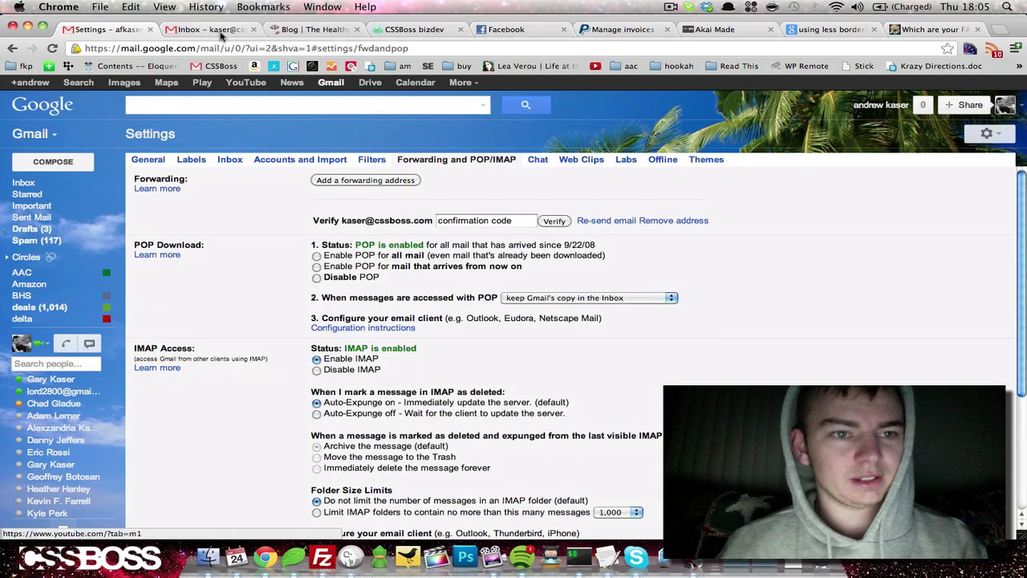
key(ctrl+Tab)
Open the Forwarding Confirmation email and approve the request through its link.
click(41, 219)
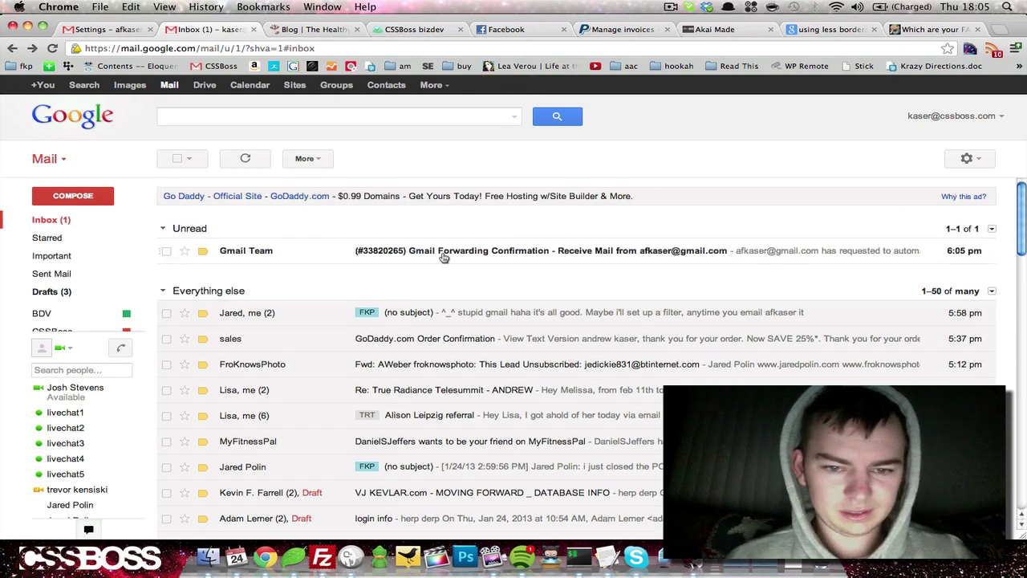
click(443, 251)
scroll(353, 293, down, 2)
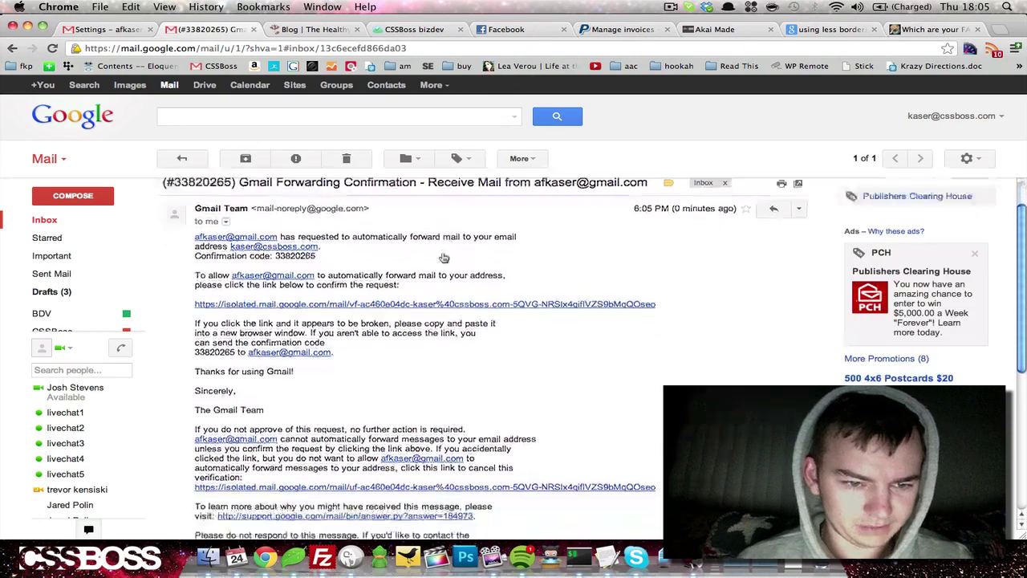
click(362, 302)
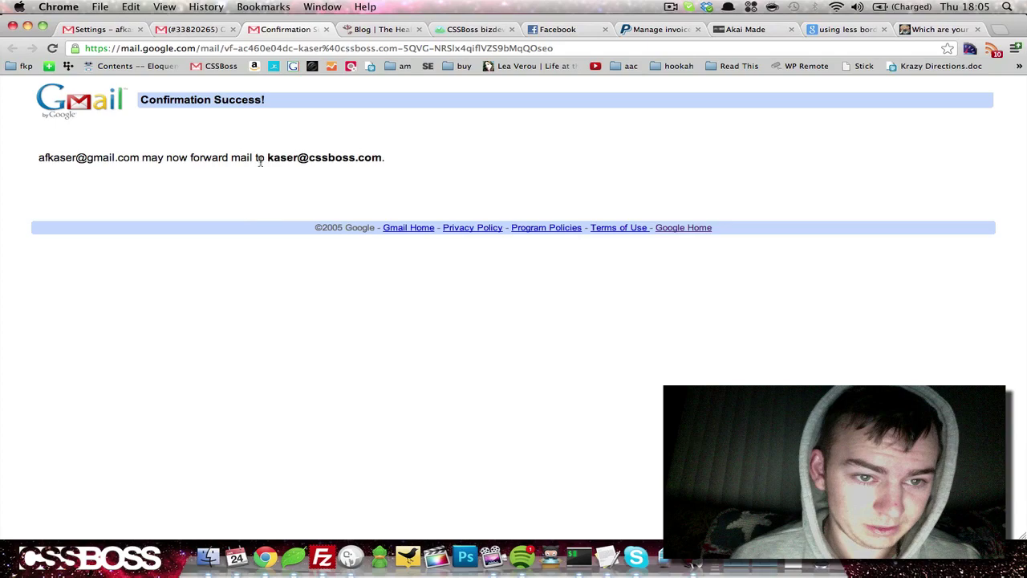
click(326, 29)
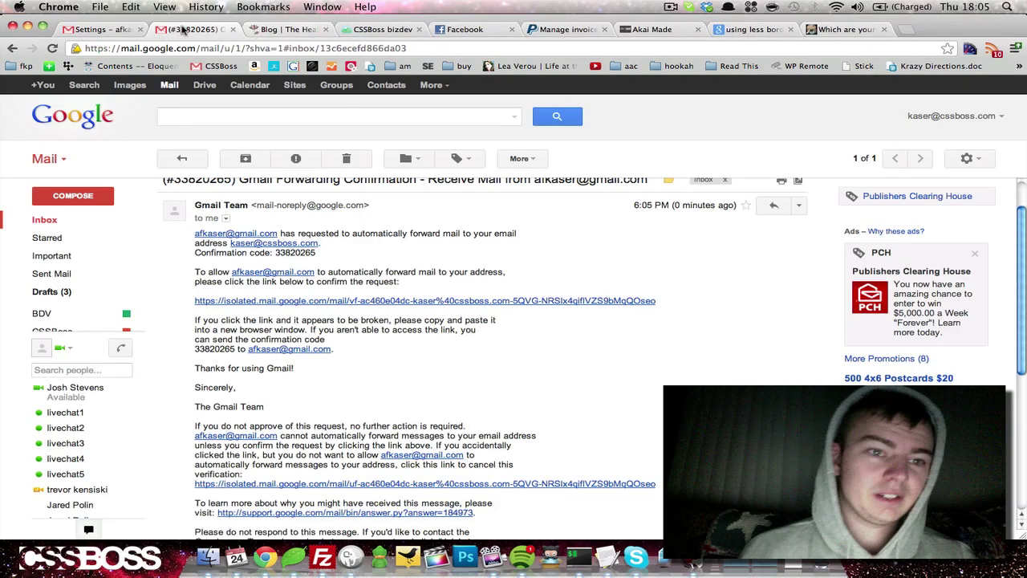
In the sending account's Filters tab, define a filter for the sender's address and reach the forwarding-address settings.
click(45, 219)
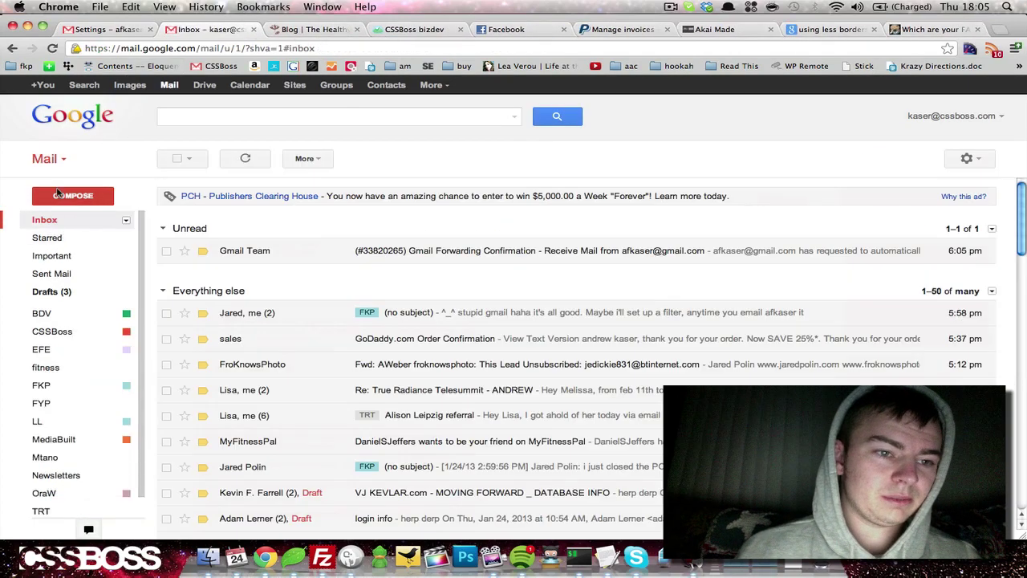
click(104, 31)
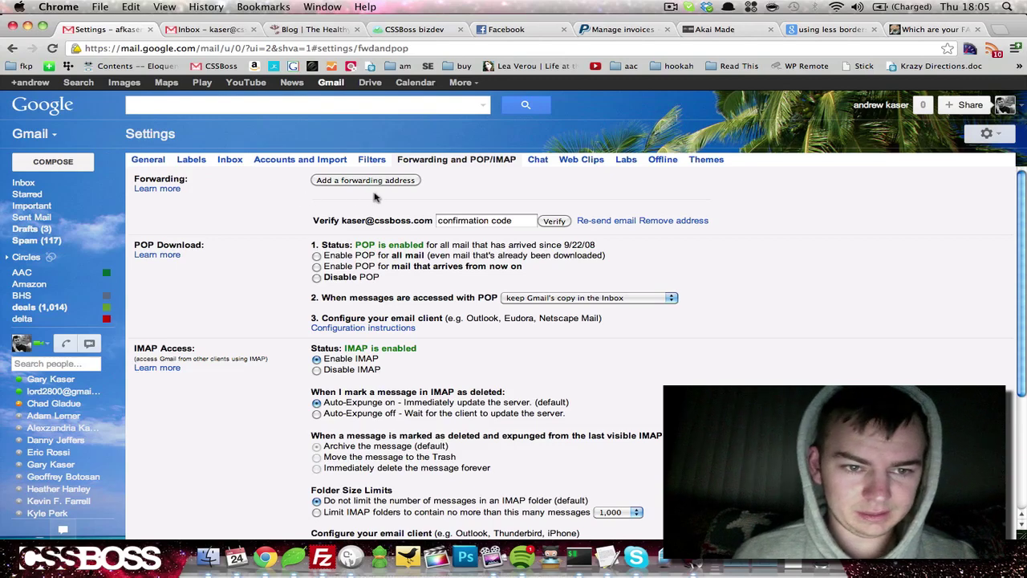
click(368, 162)
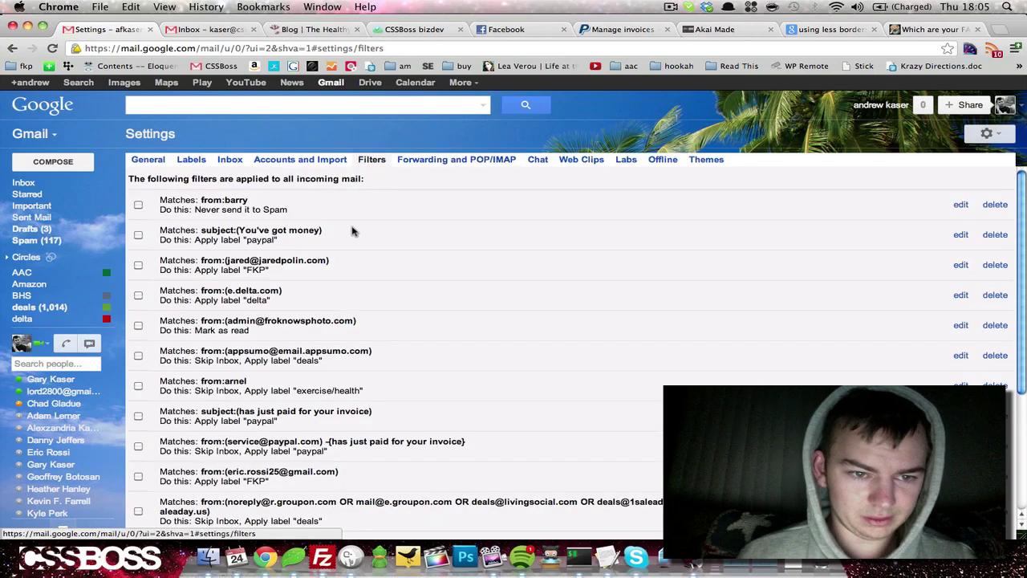
scroll(351, 229, down, 5)
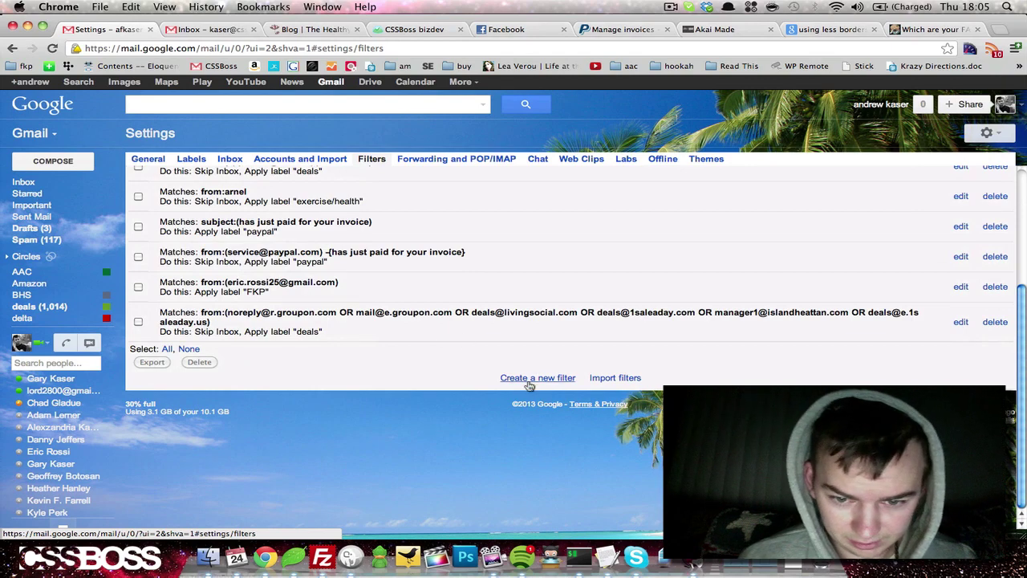
click(527, 383)
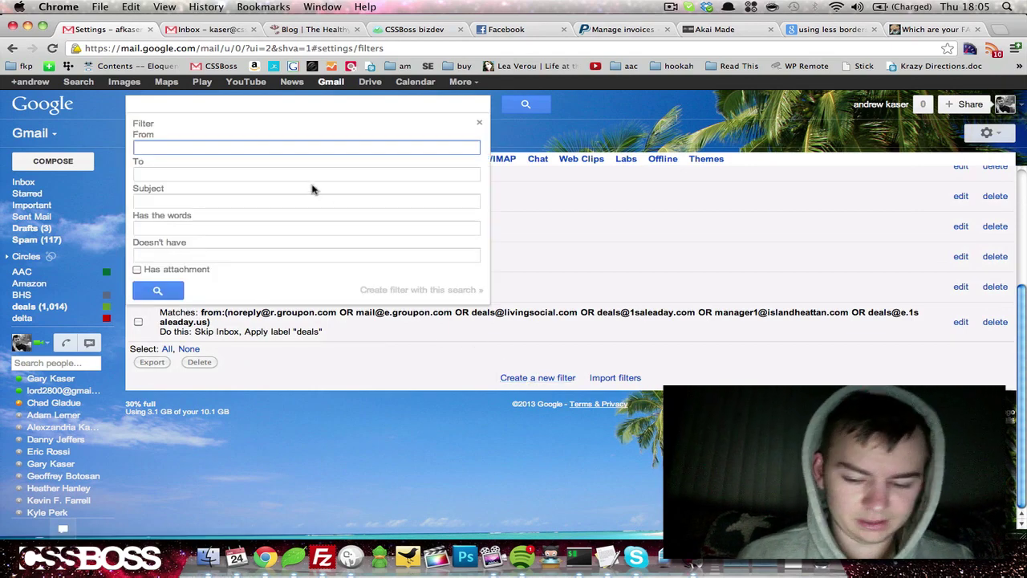
key(Return)
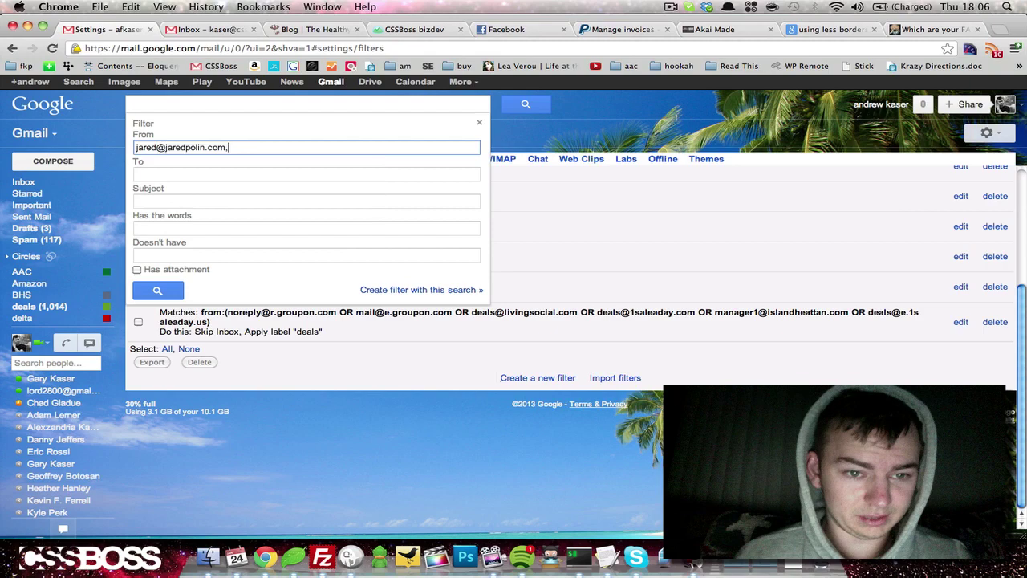
click(409, 290)
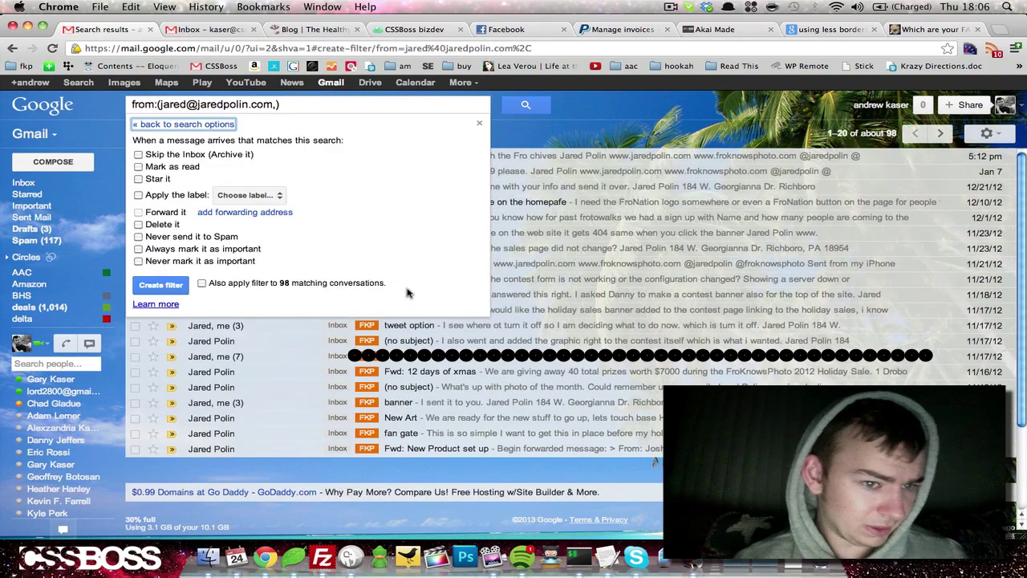
click(155, 214)
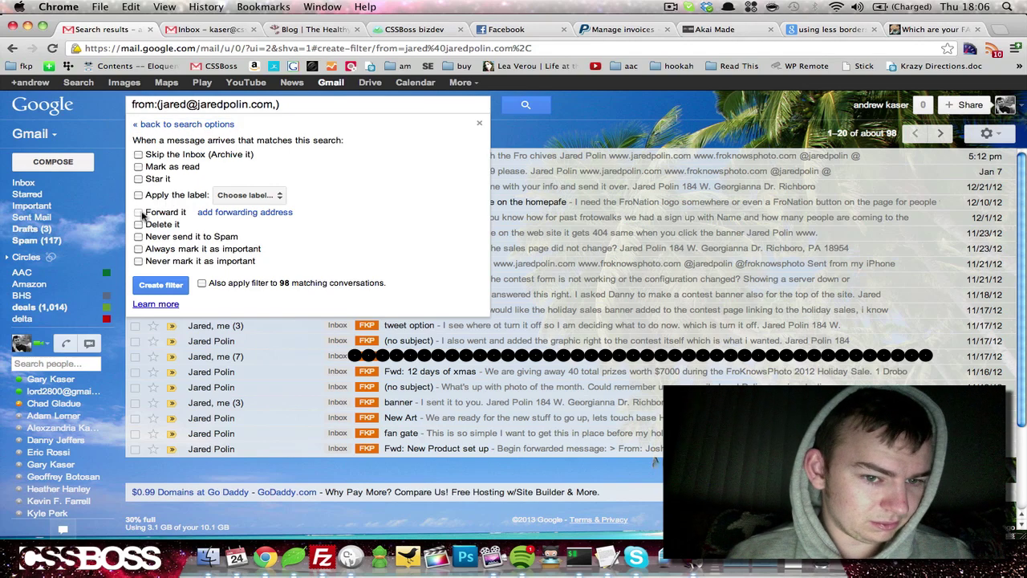
click(236, 213)
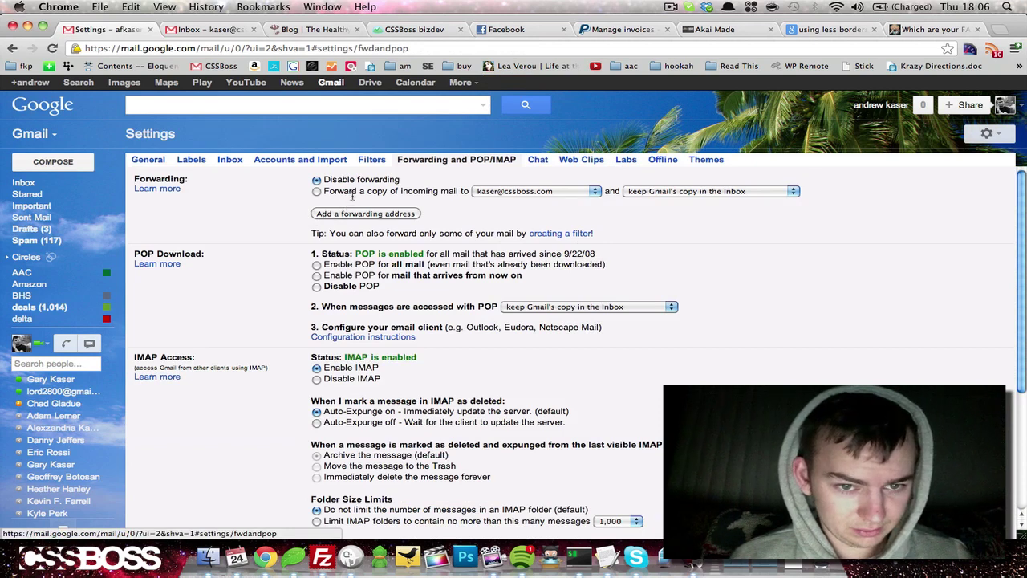
Select 'Forward a copy of incoming mail to' the confirmed address and save changes.
click(317, 192)
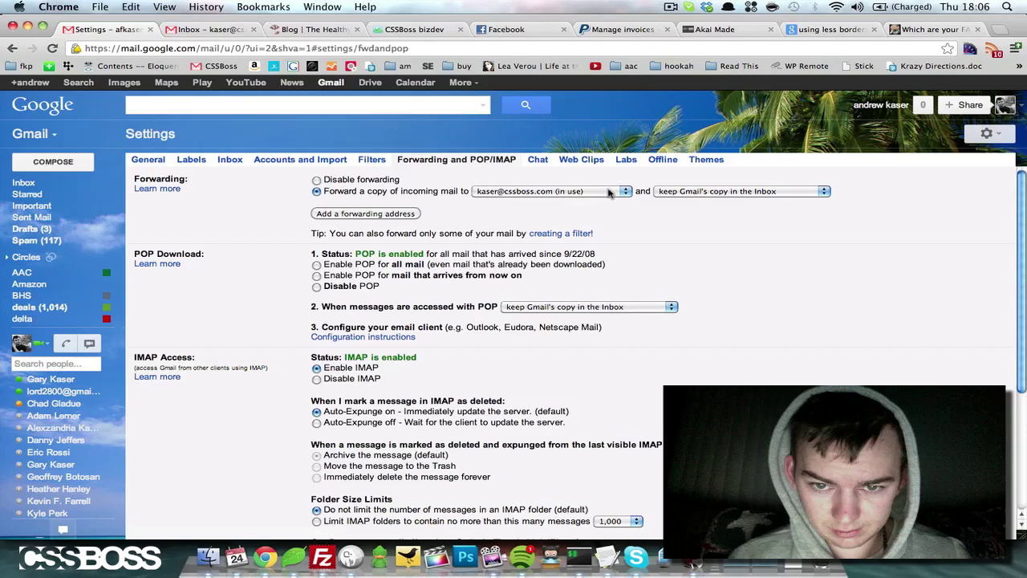
click(608, 193)
click(608, 191)
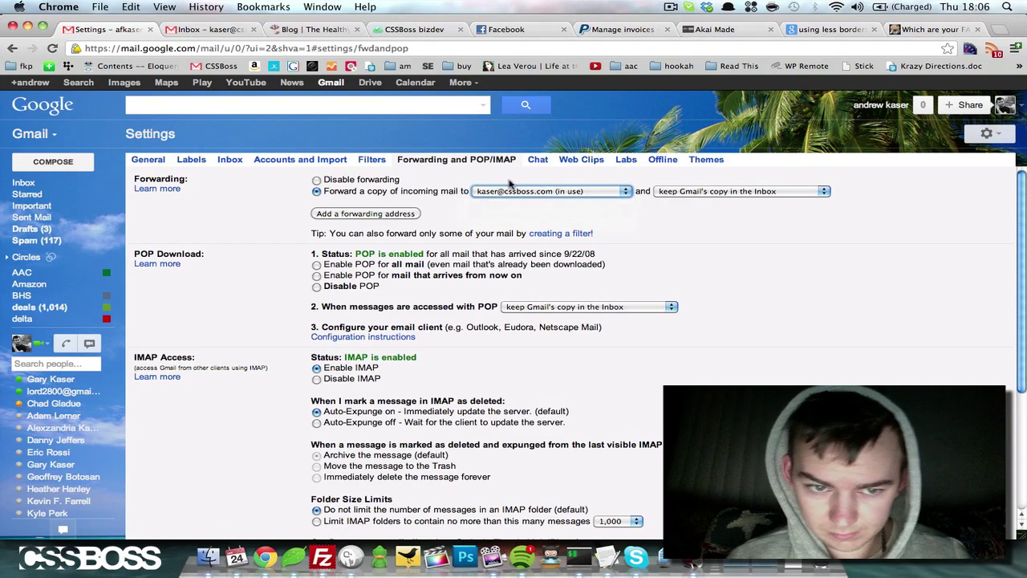
click(377, 215)
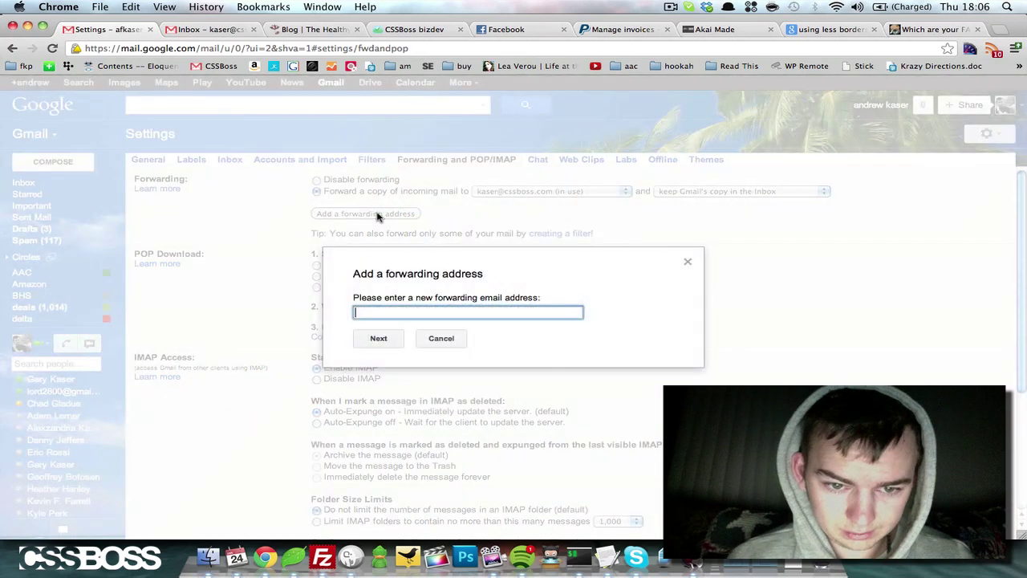
click(688, 261)
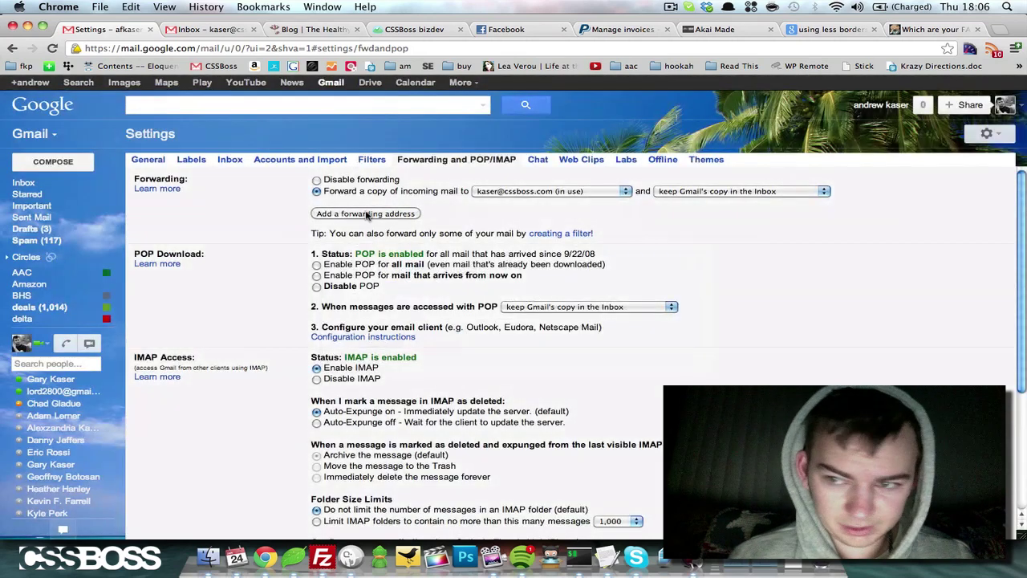
scroll(414, 278, down, 2)
scroll(482, 337, down, 3)
click(548, 380)
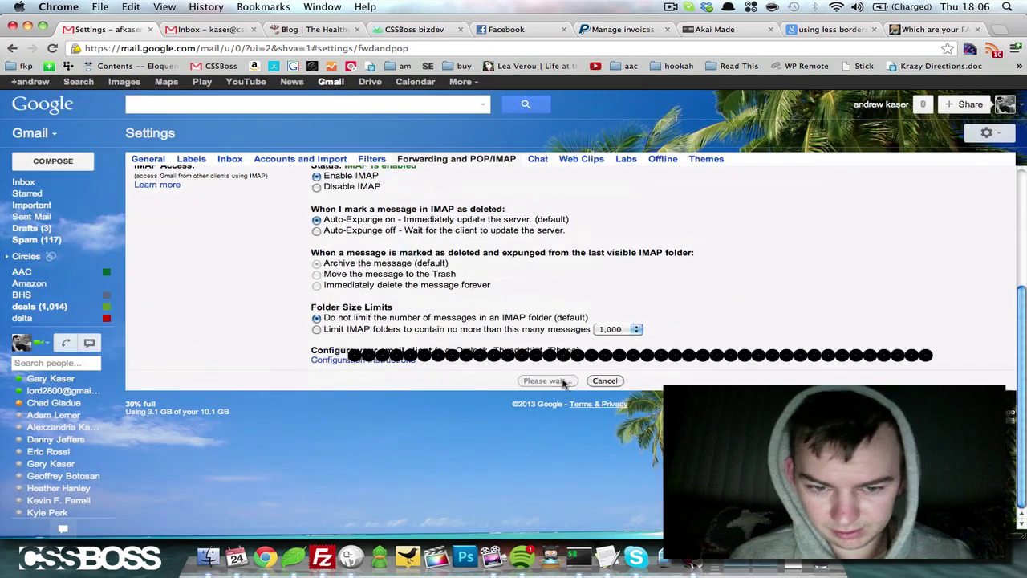
Return to the inbox and open Settings on the Filters tab.
click(306, 122)
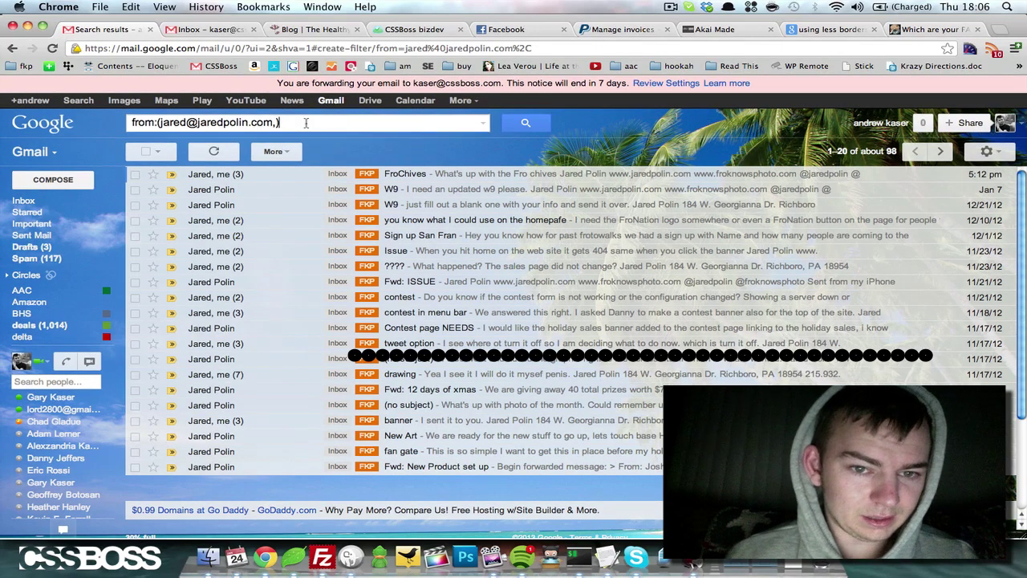
click(24, 201)
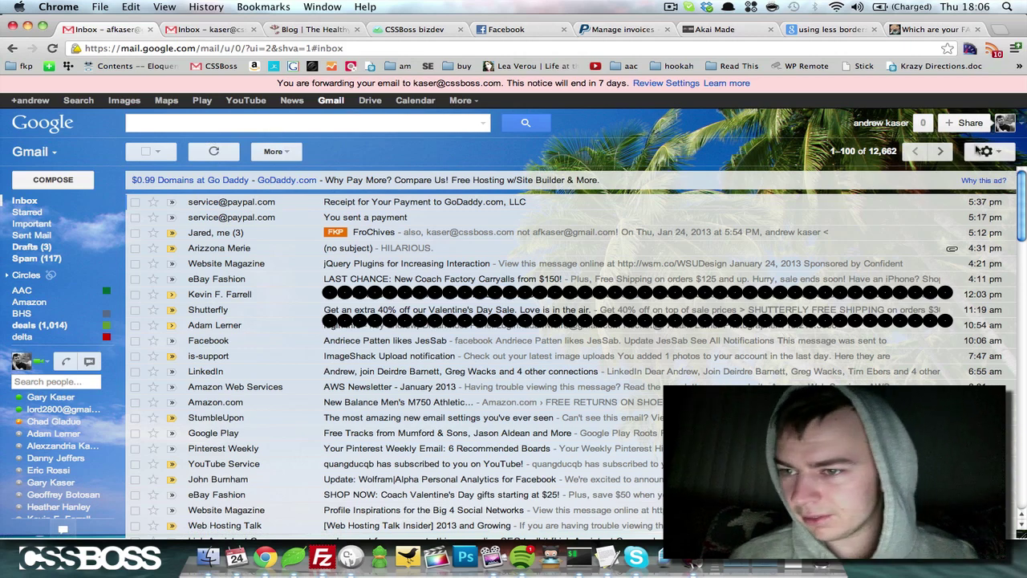
click(973, 154)
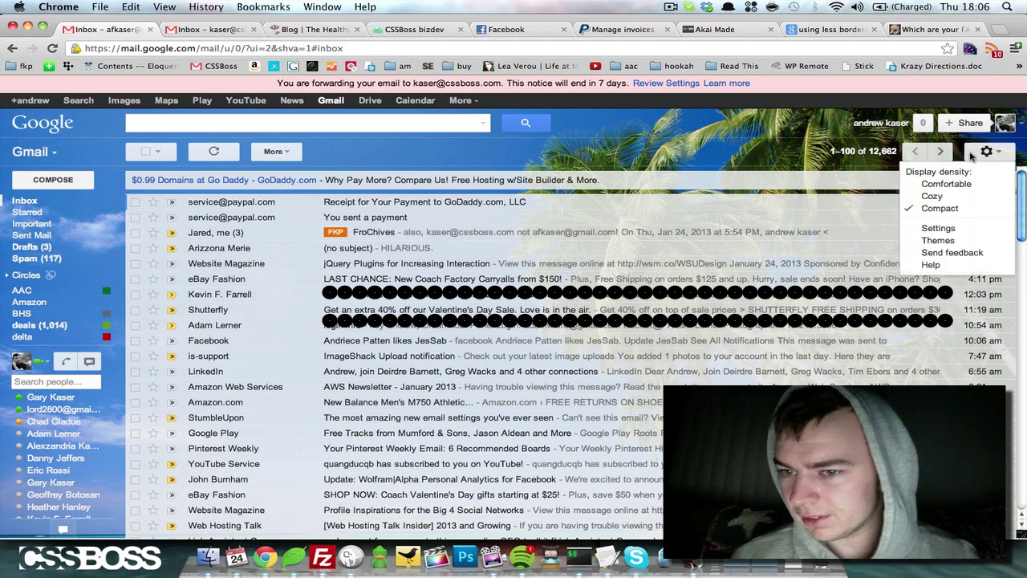
click(938, 229)
click(361, 178)
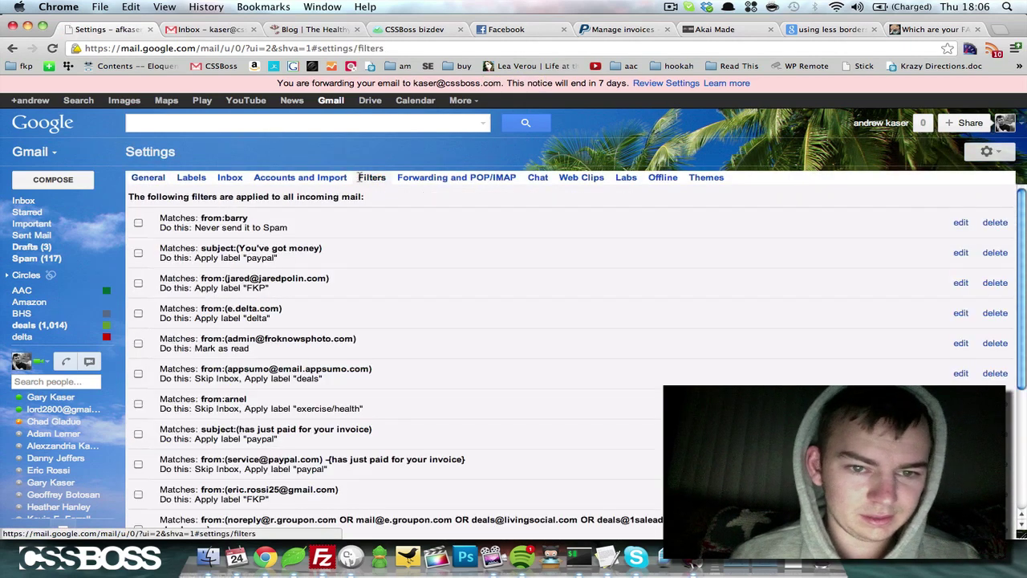
scroll(225, 261, down, 5)
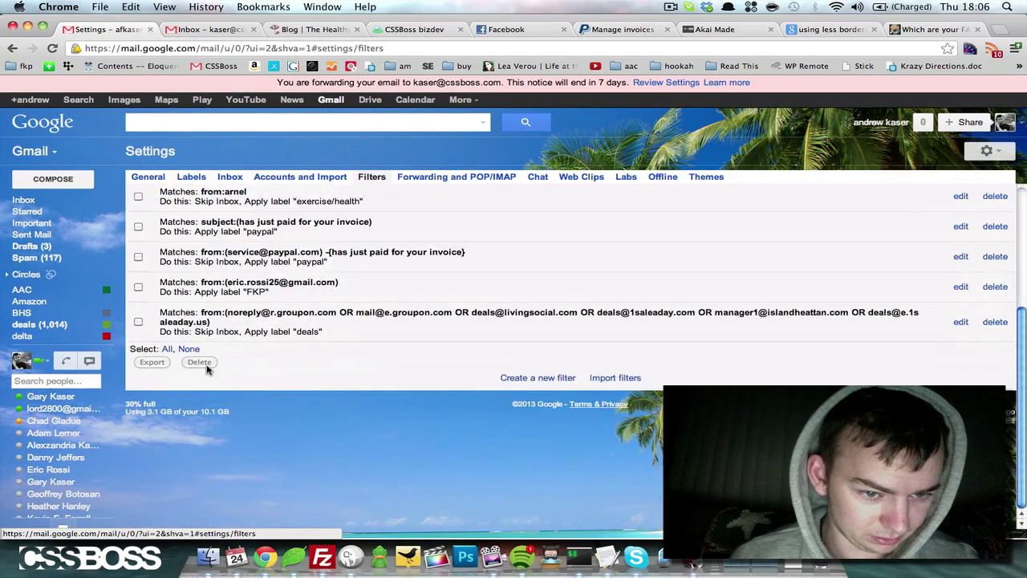
Try creating a filter forwarding the sender's mail to the confirmed address, which Gmail rejects.
click(529, 378)
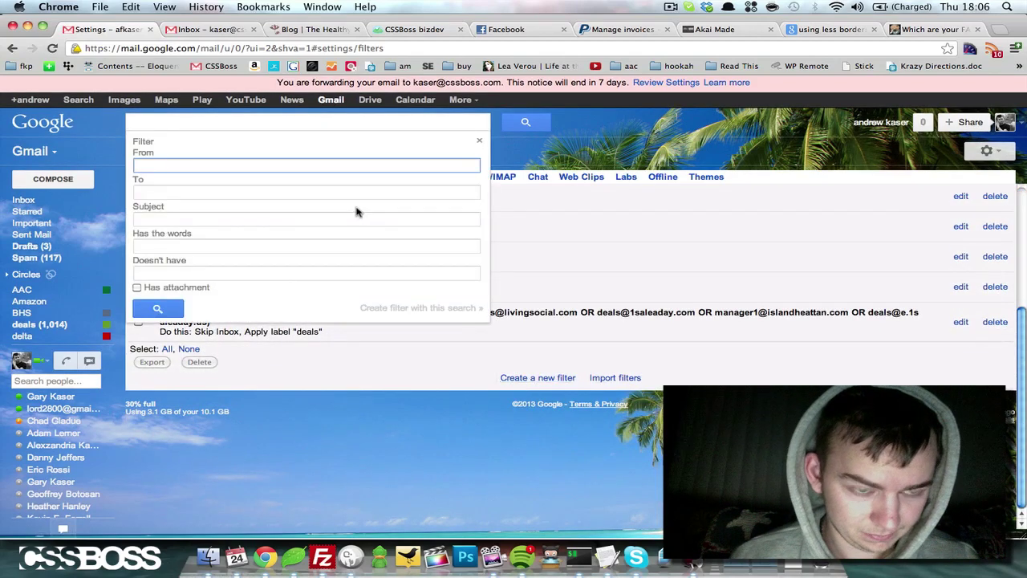
text(jar)
key(Return)
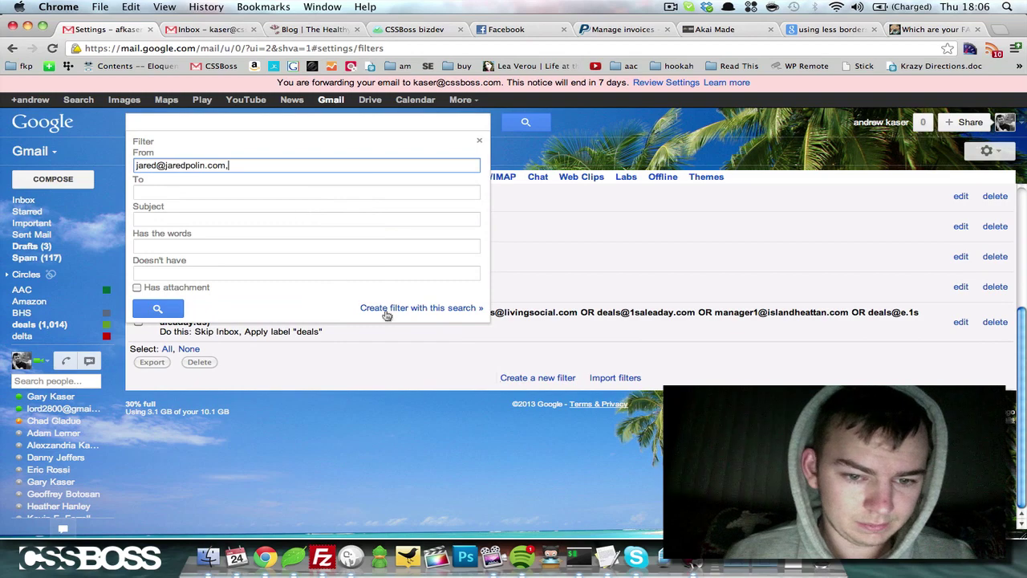
click(393, 311)
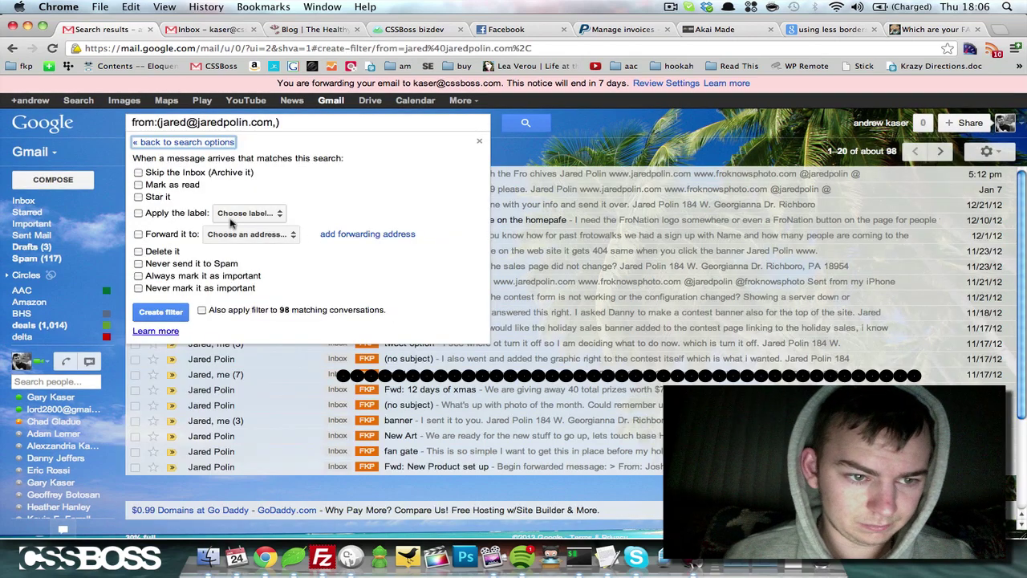
click(138, 234)
click(248, 234)
click(261, 236)
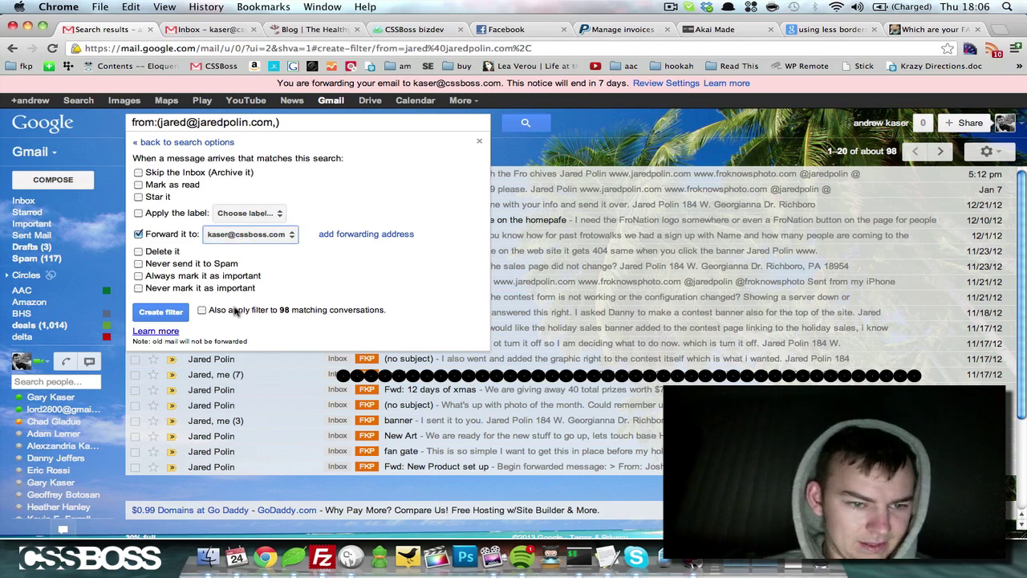
click(164, 312)
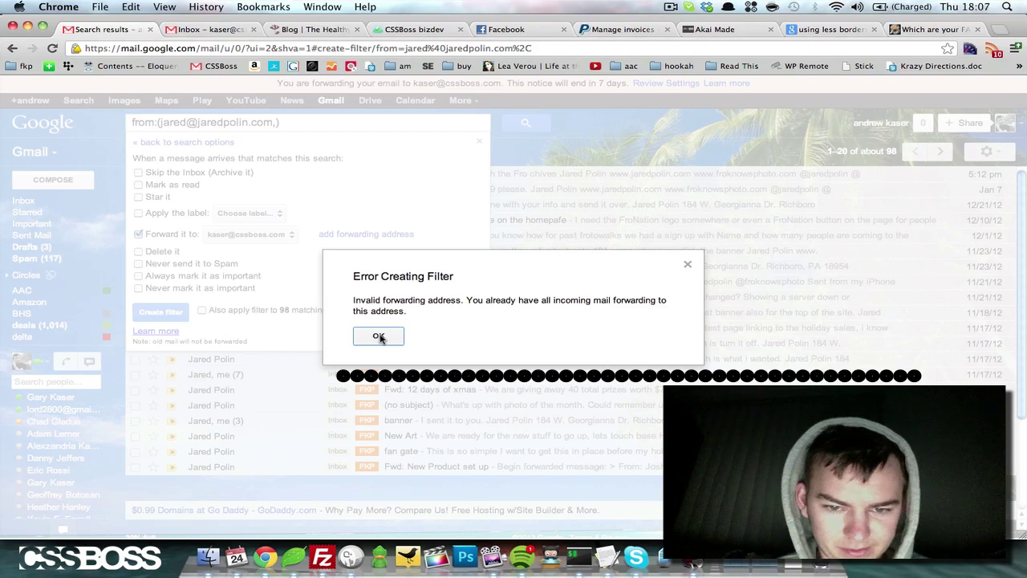
Dismiss the filter error, then select Disable forwarding in Forwarding and POP/IMAP and save.
click(379, 337)
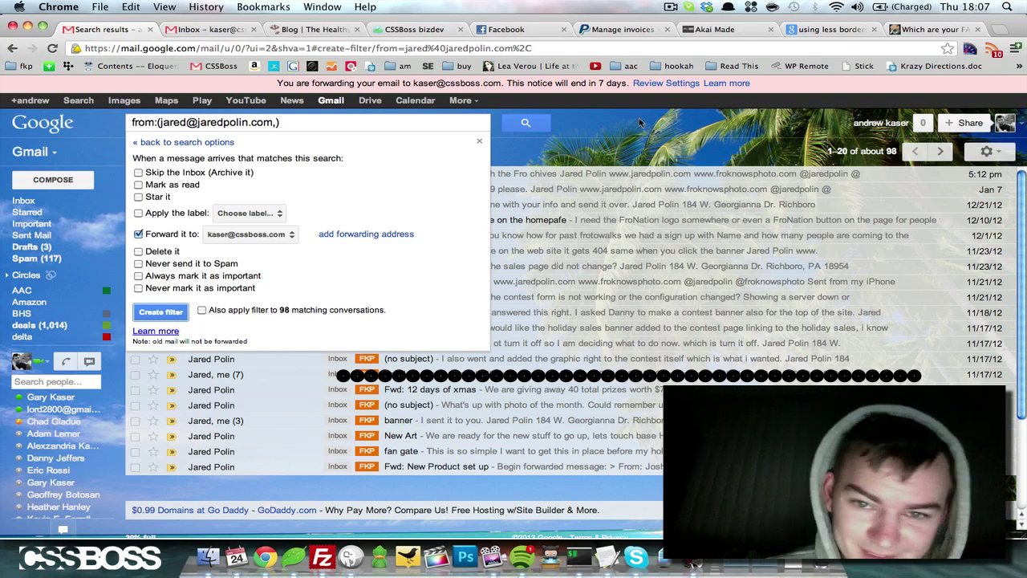
click(586, 155)
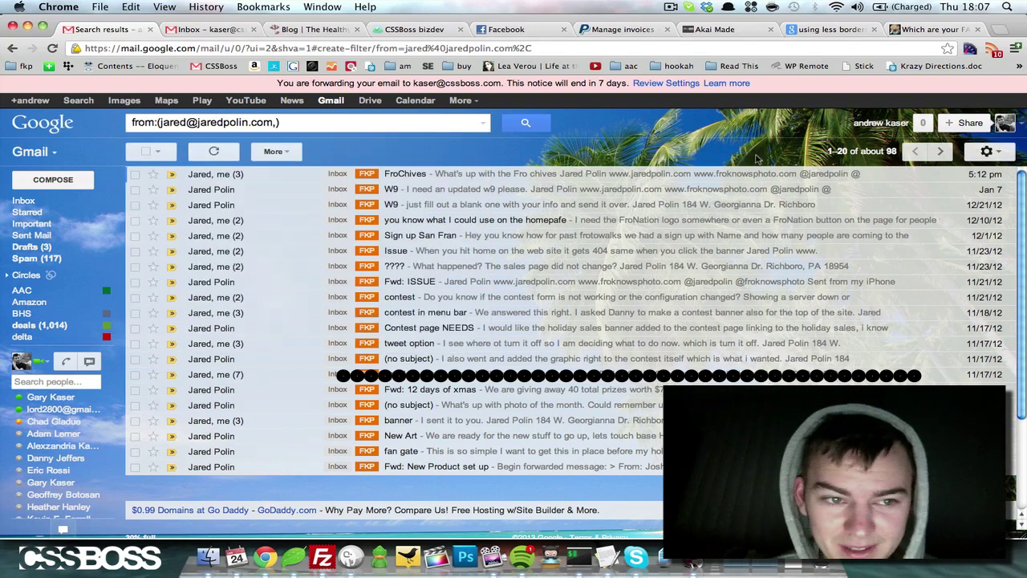
click(998, 152)
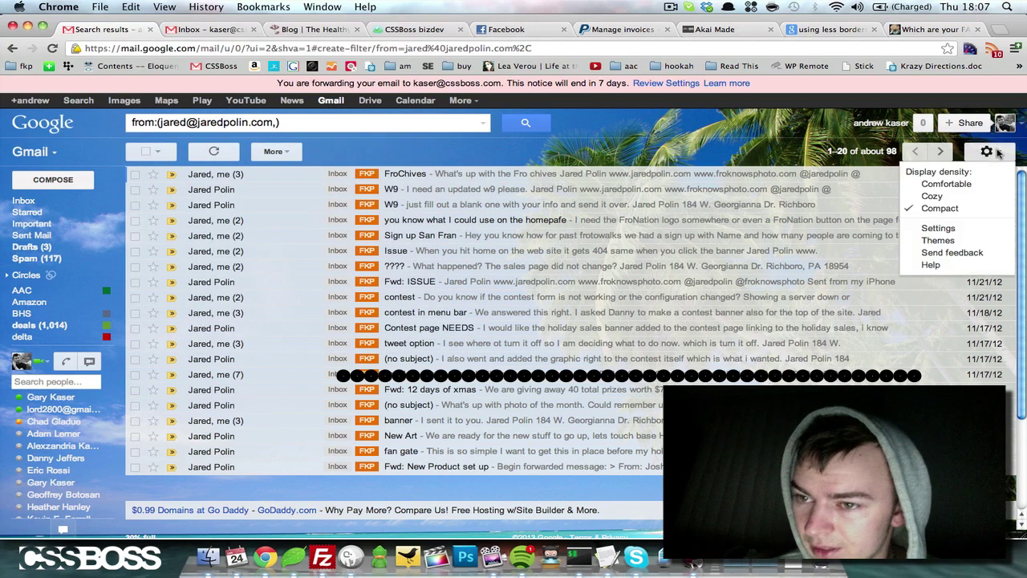
click(938, 228)
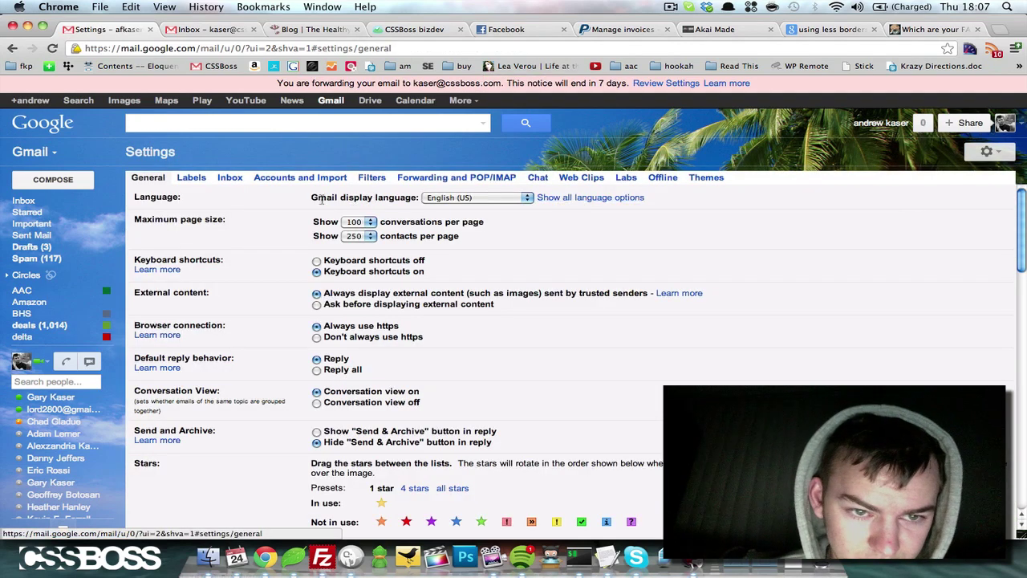
click(417, 183)
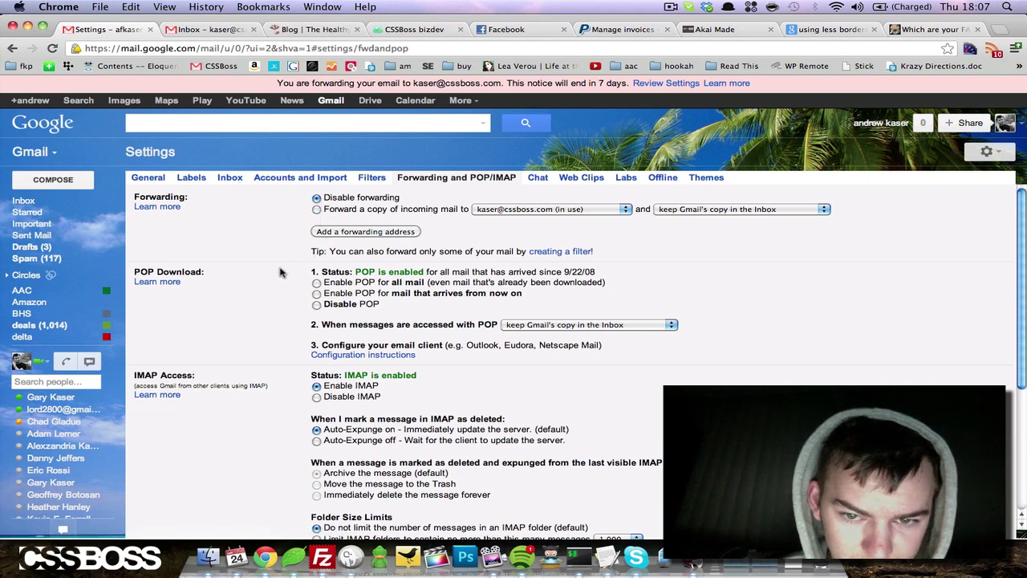
scroll(484, 393, down, 5)
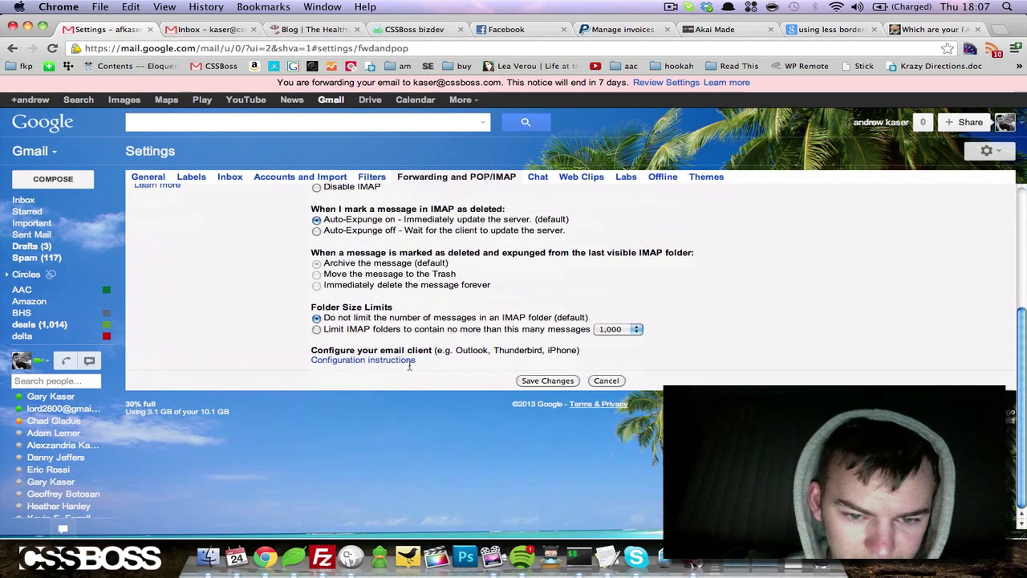
click(538, 381)
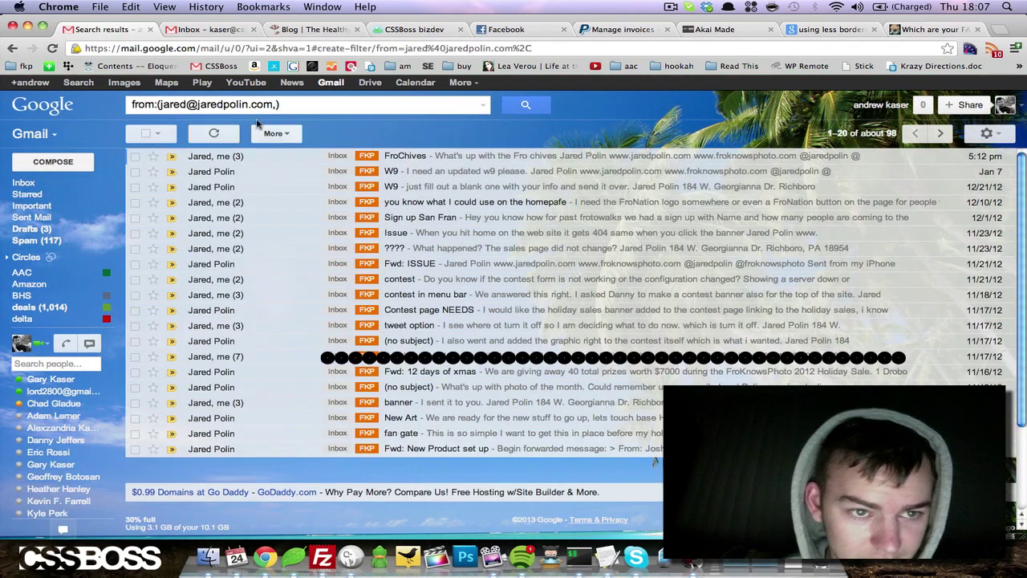
Open Gmail Settings on the Filters tab.
click(987, 133)
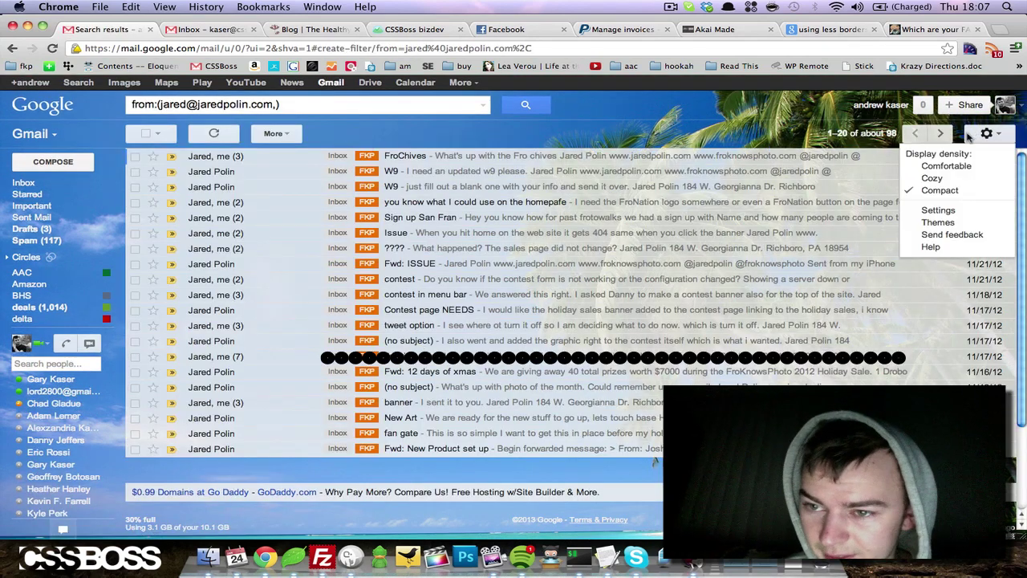
click(938, 211)
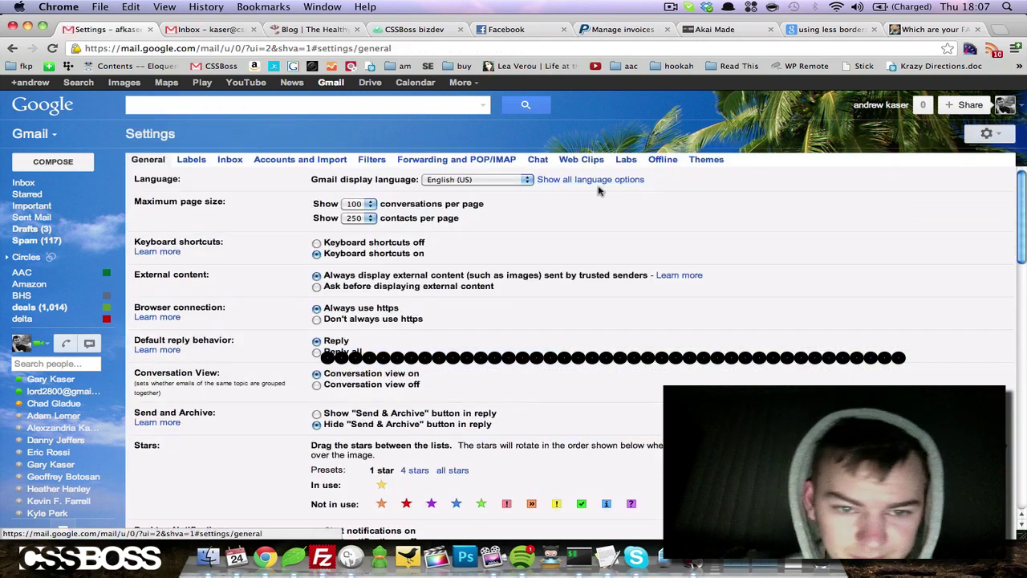
click(372, 160)
scroll(265, 257, down, 10)
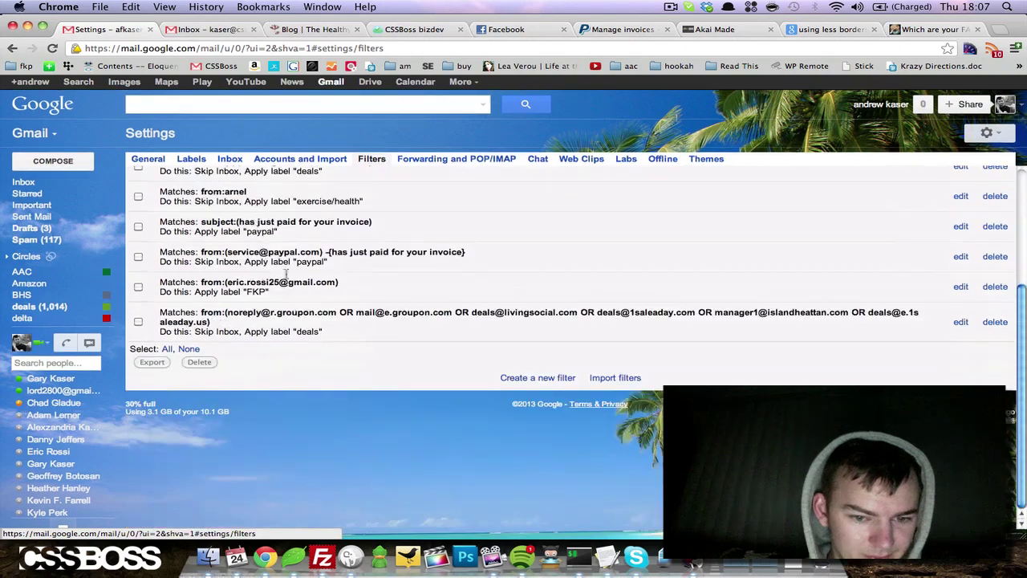
Create a filter forwarding mail from the sender's address to the verified forwarding address.
click(514, 378)
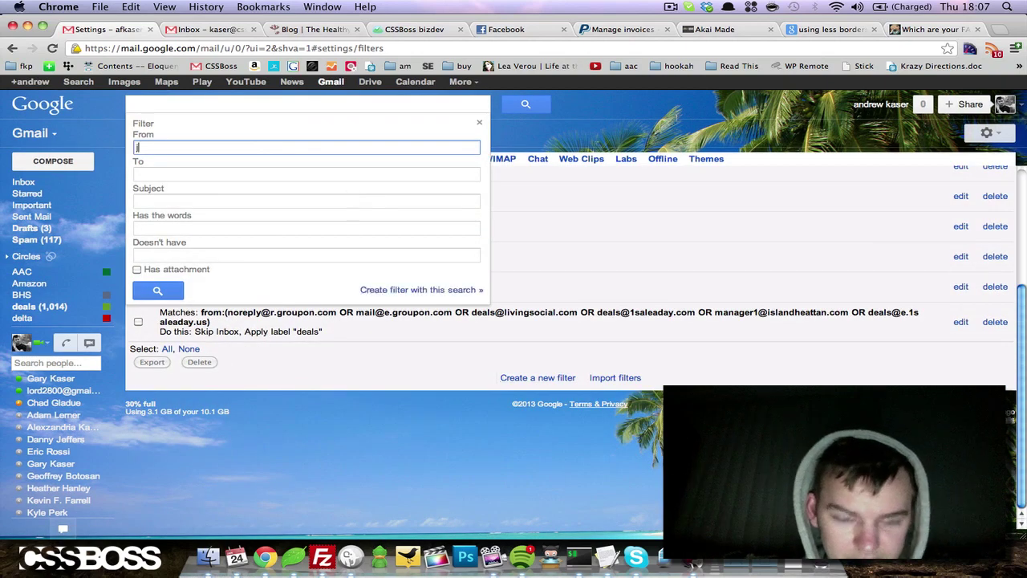
click(393, 290)
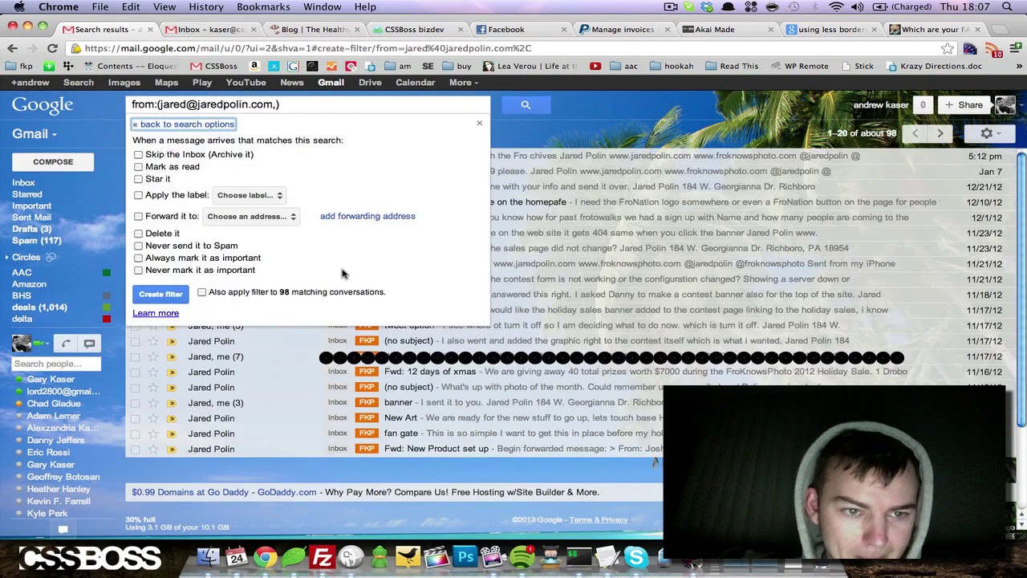
click(170, 216)
click(241, 216)
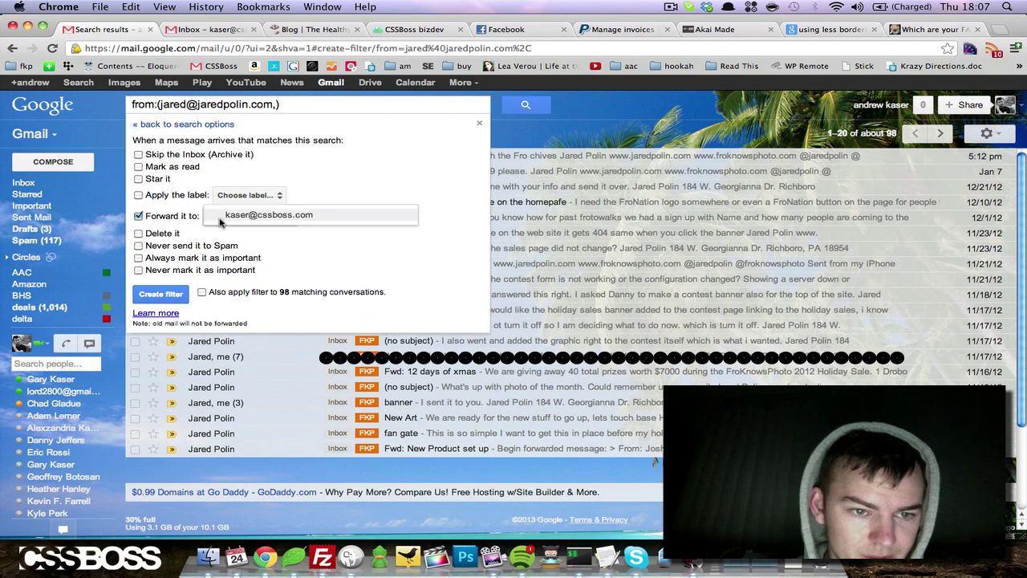
click(235, 221)
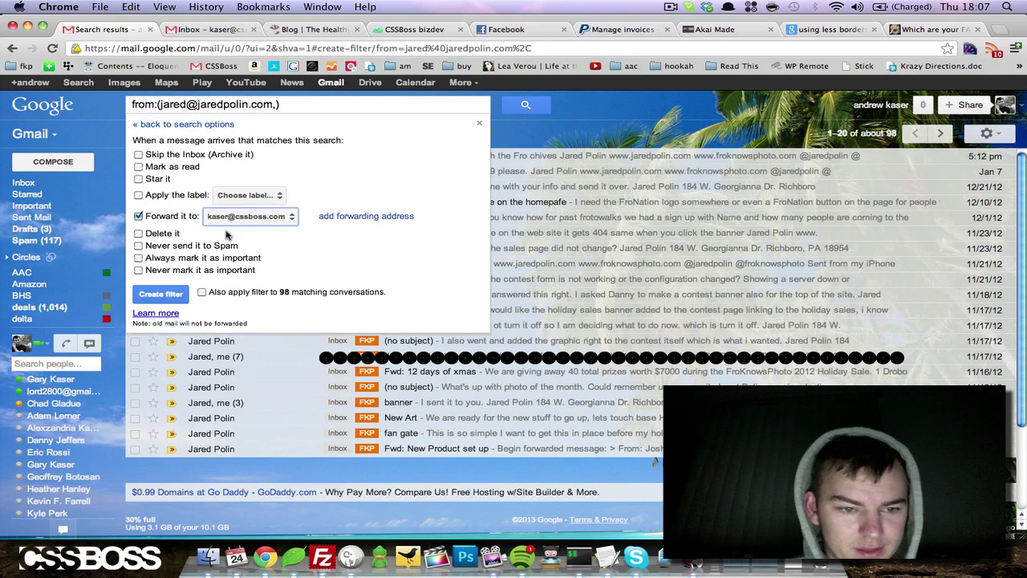
click(164, 294)
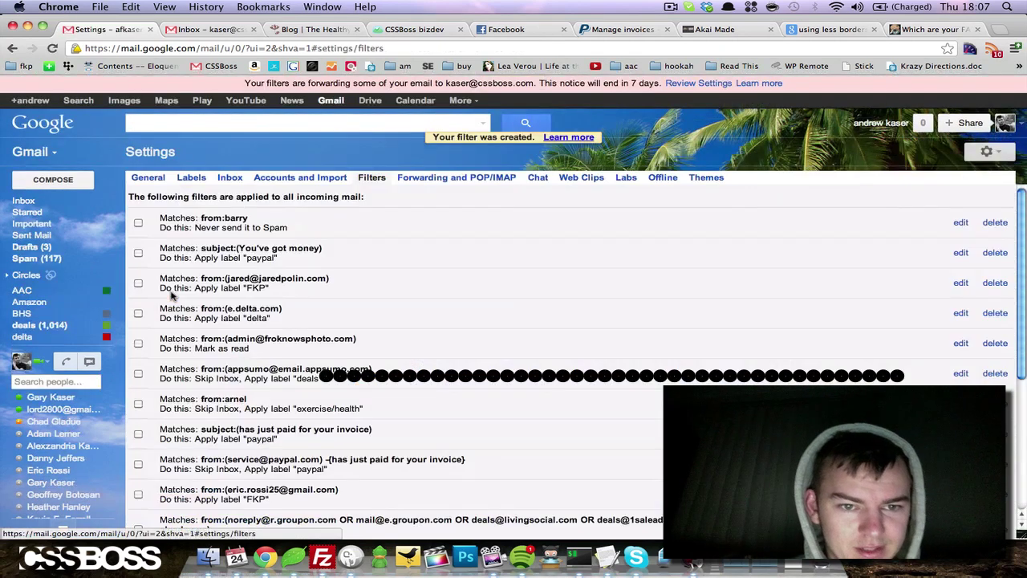
scroll(430, 260, down, 5)
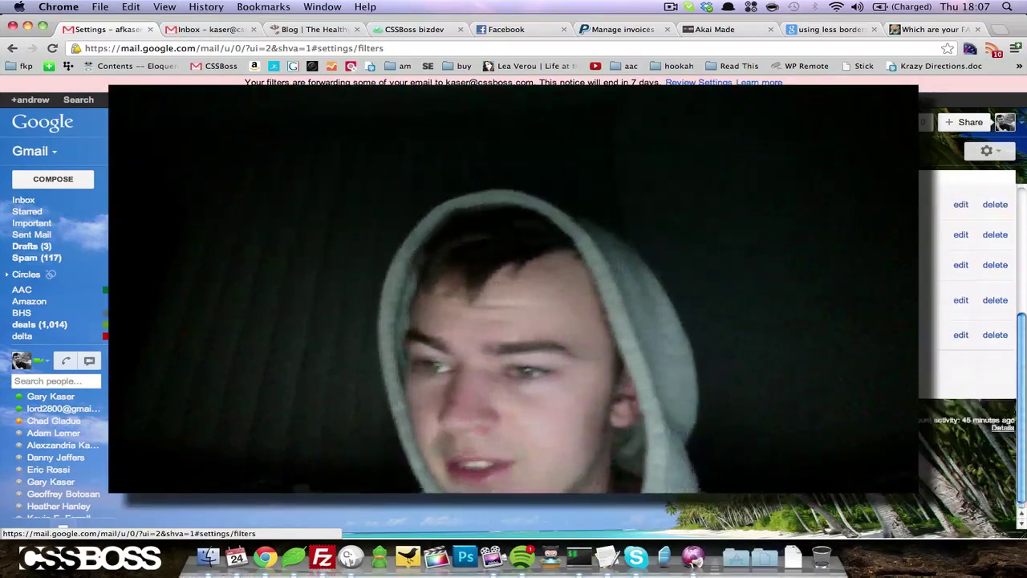
Review the Forwarding and POP/IMAP settings, then switch to the receiving account's inbox tab.
scroll(562, 321, up, 5)
click(417, 192)
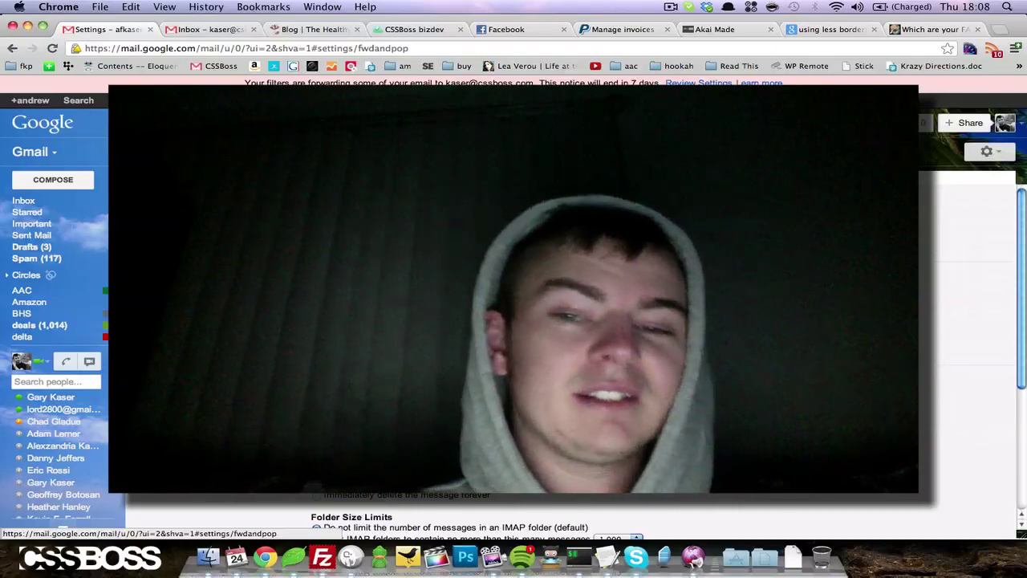
mouse_move(72, 203)
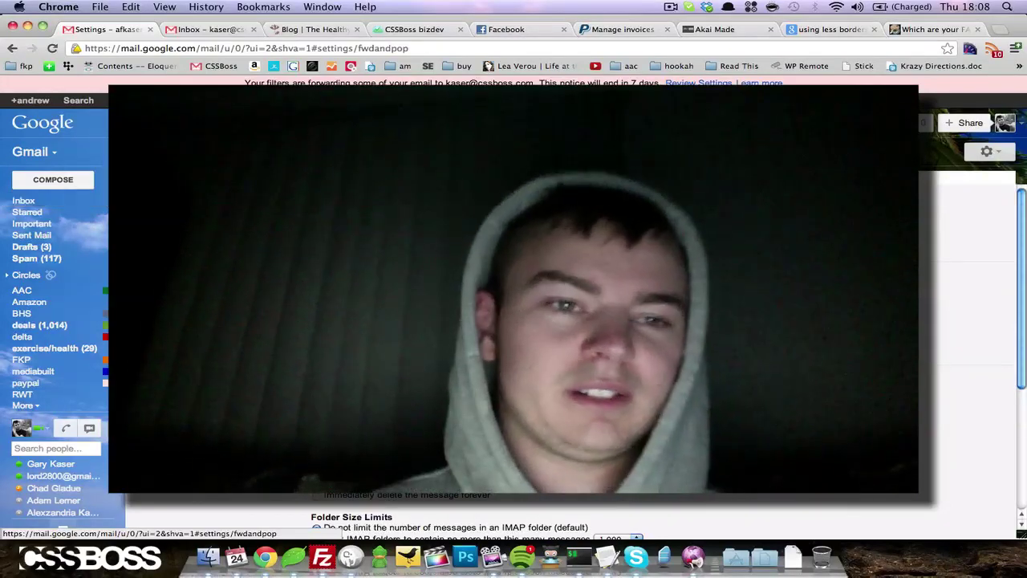
click(210, 29)
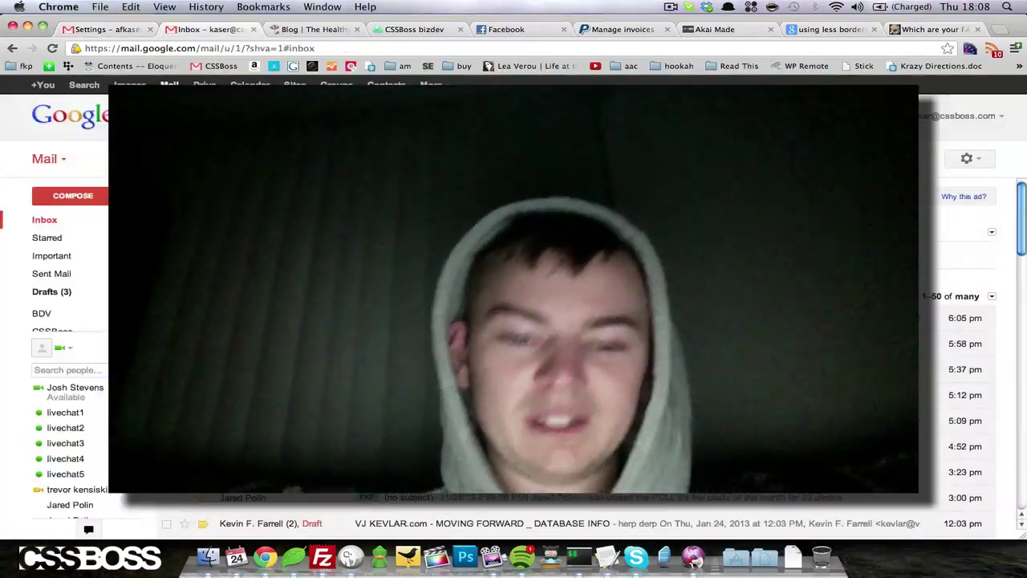